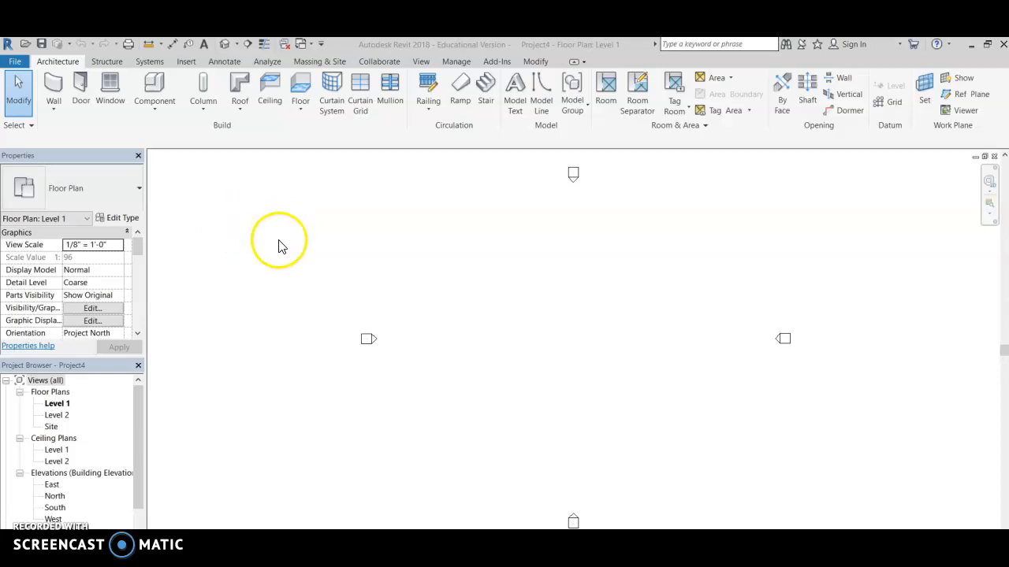
# Draw a horizontal Generic - 8" wall about 40'-6" long across the upper part of the Level 1 plan
pyautogui.click(54, 88)
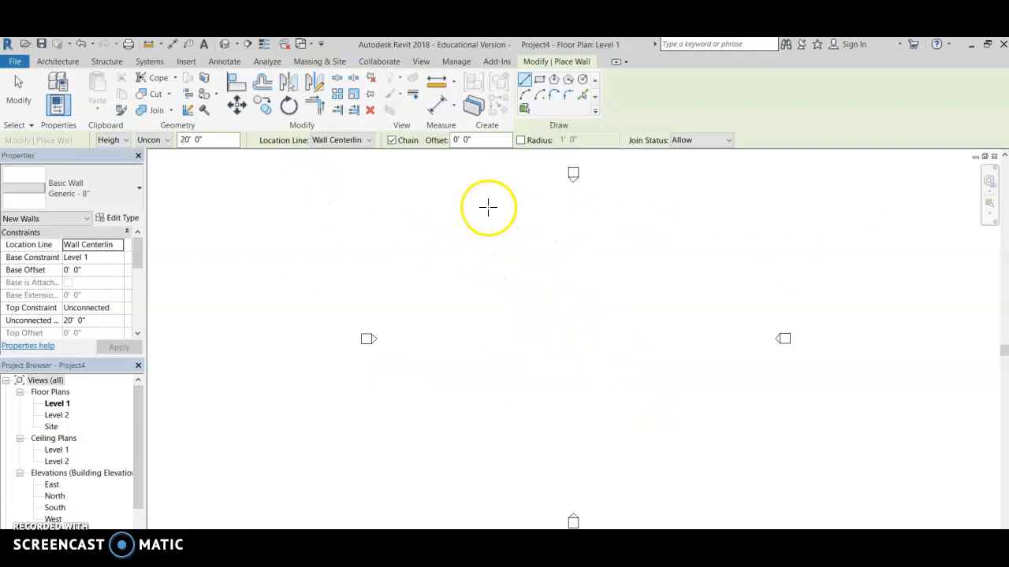
pyautogui.click(443, 238)
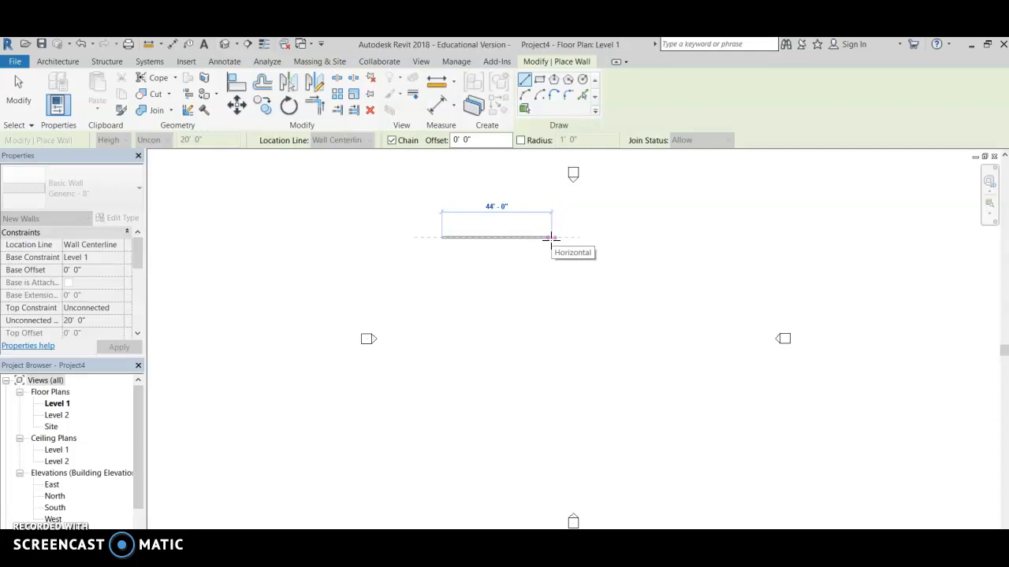
pyautogui.scroll(3, 551, 240)
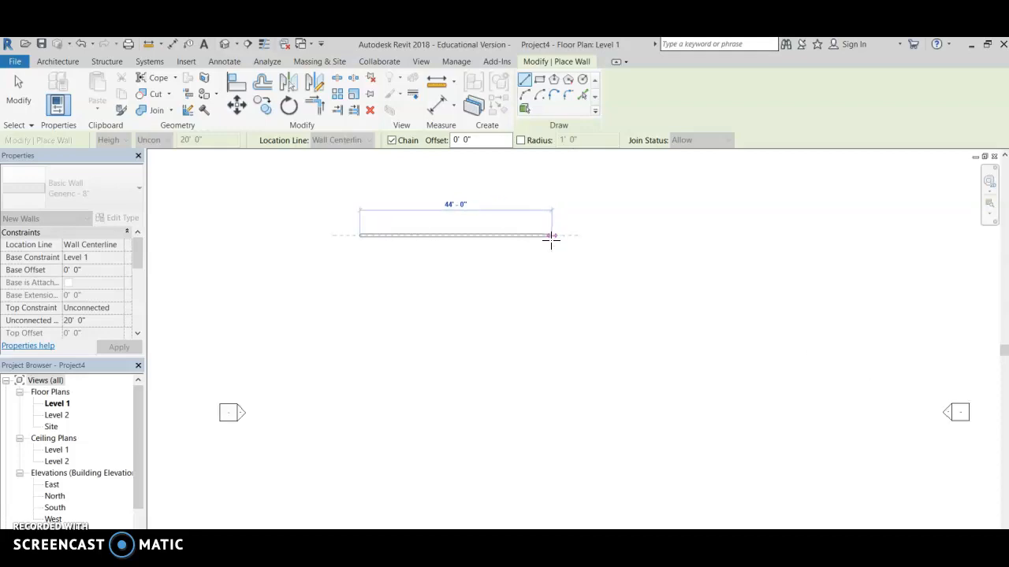
pyautogui.scroll(3, 551, 236)
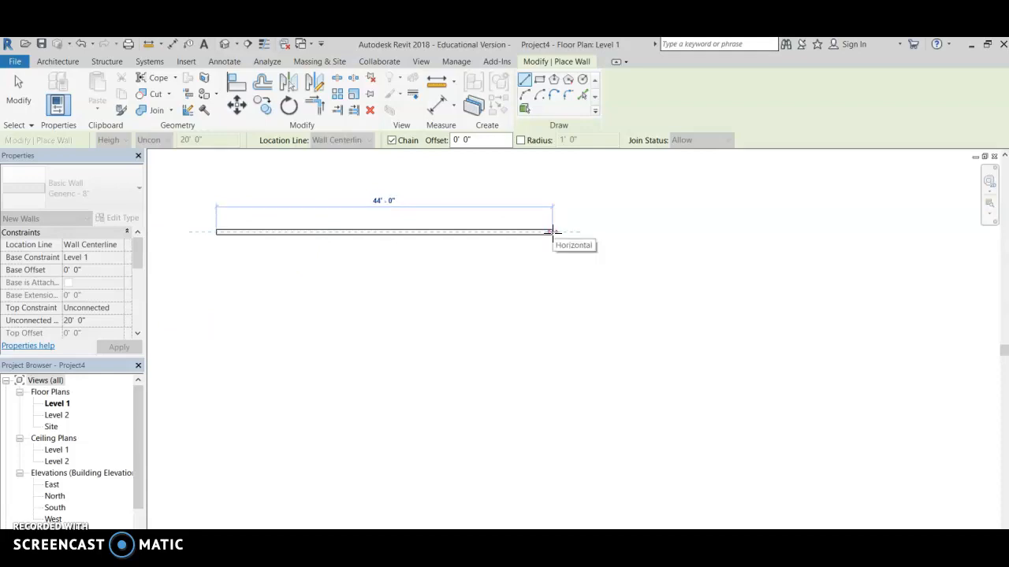
pyautogui.moveTo(552, 234); pyautogui.dragTo(717, 273, button='middle')
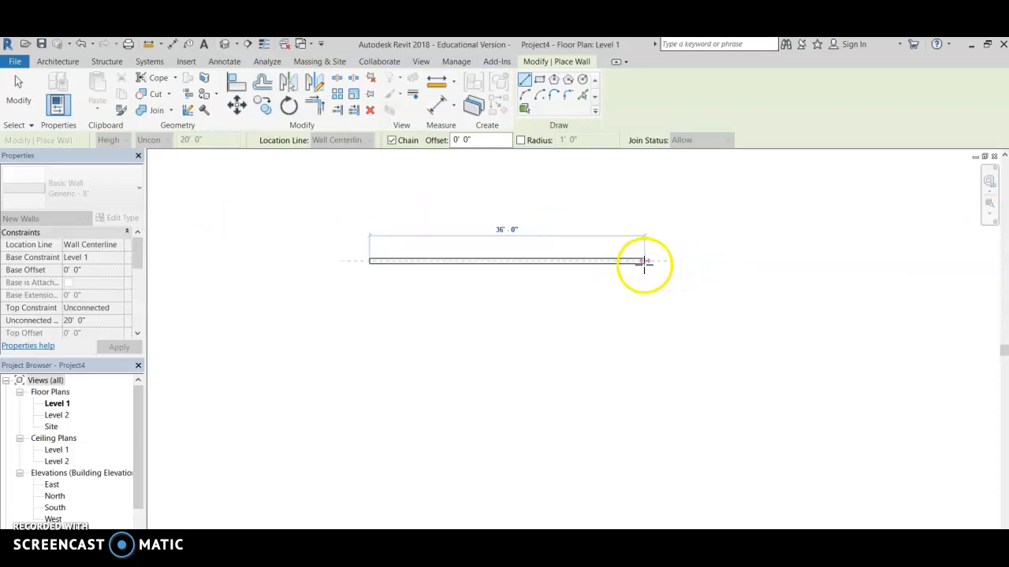
pyautogui.scroll(3, 666, 266)
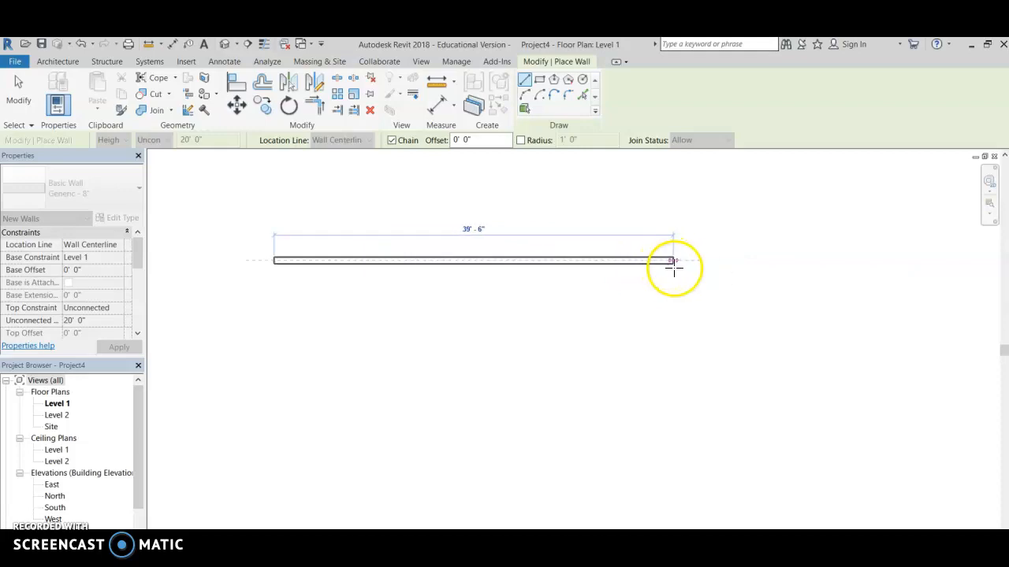
pyautogui.scroll(3, 666, 265)
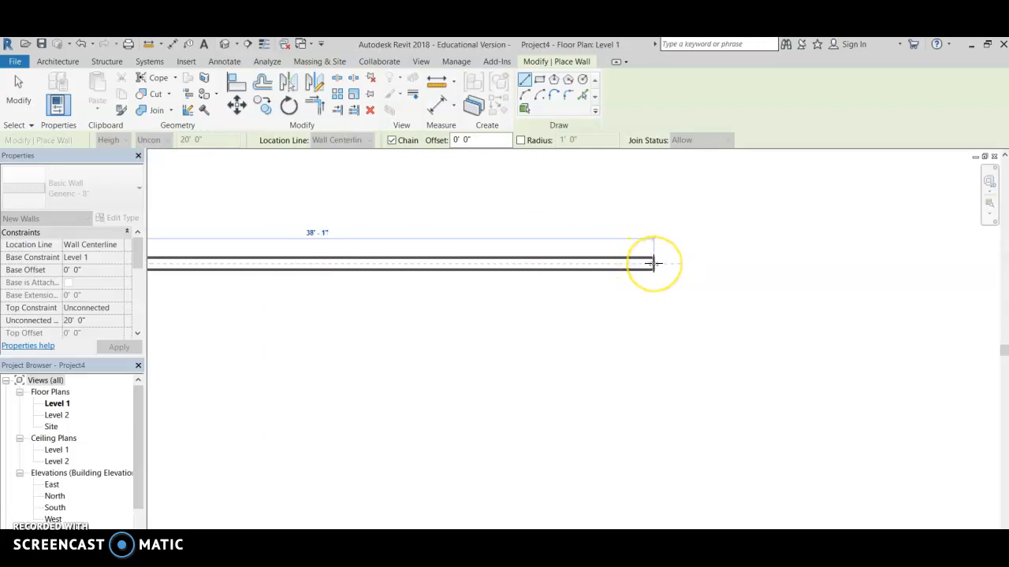
pyautogui.click(662, 263)
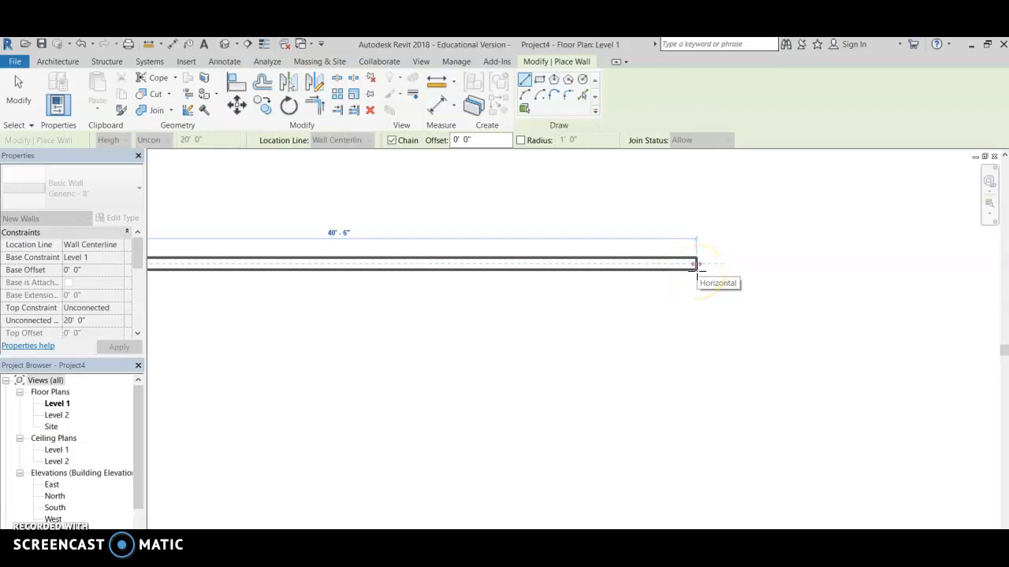
pyautogui.click(696, 267)
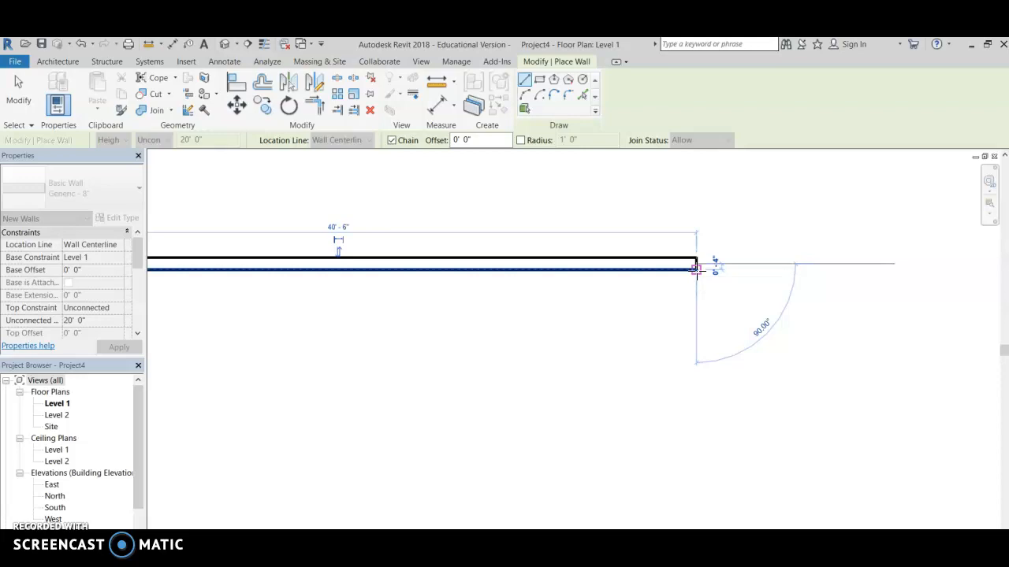
# Continue the wall chain with an 18'-2" vertical wall down from the east end and a short return wall heading west
pyautogui.moveTo(696, 269); pyautogui.dragTo(702, 410)
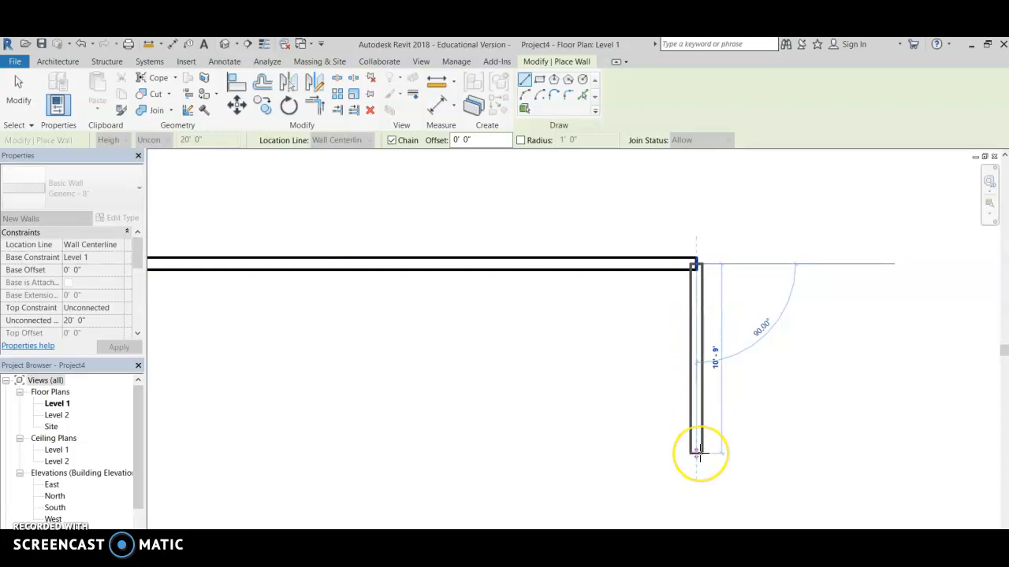
pyautogui.moveTo(710, 462); pyautogui.dragTo(708, 333, button='middle')
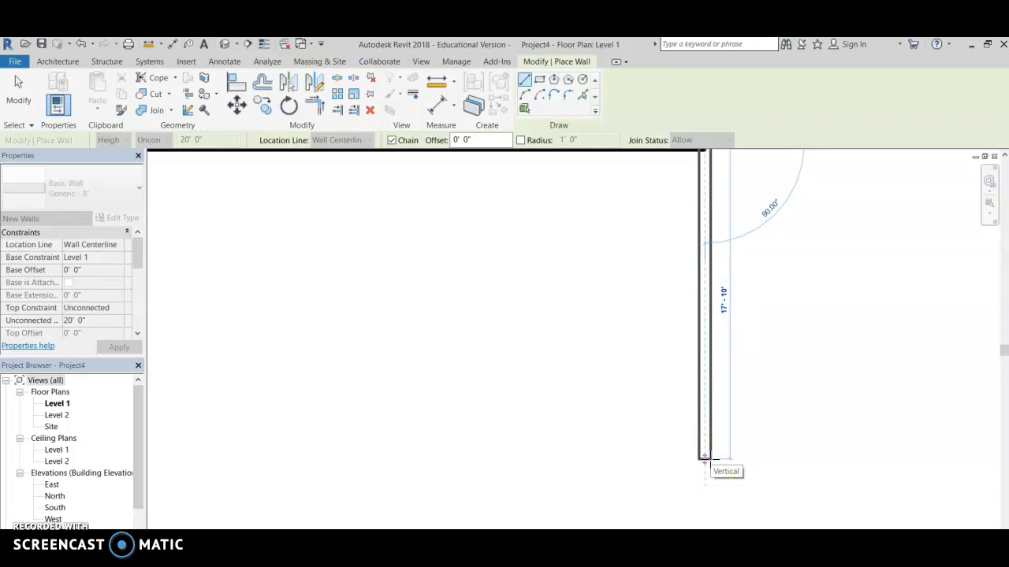
pyautogui.click(709, 462)
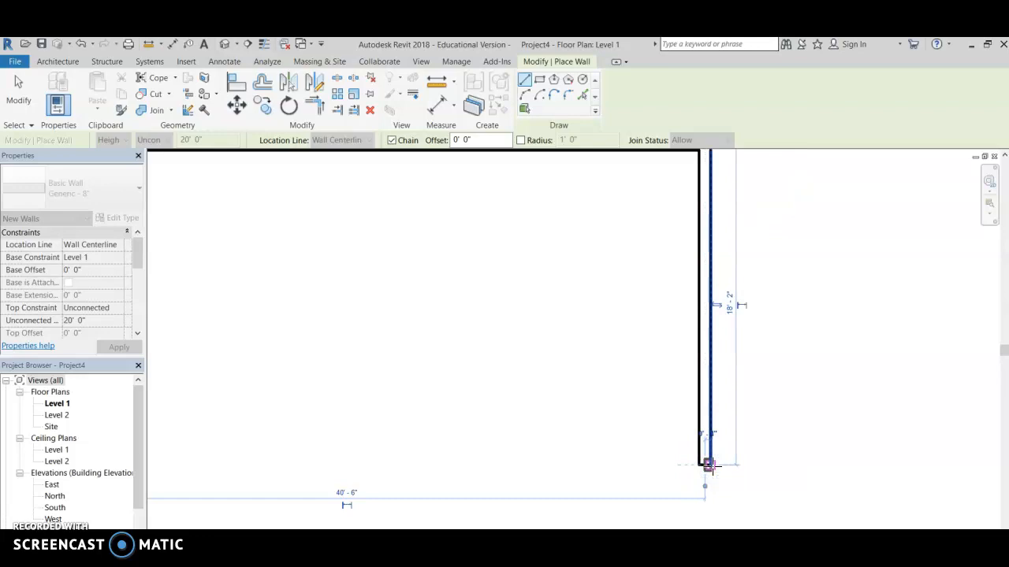
pyautogui.moveTo(709, 464); pyautogui.dragTo(628, 463)
pyautogui.click(627, 463)
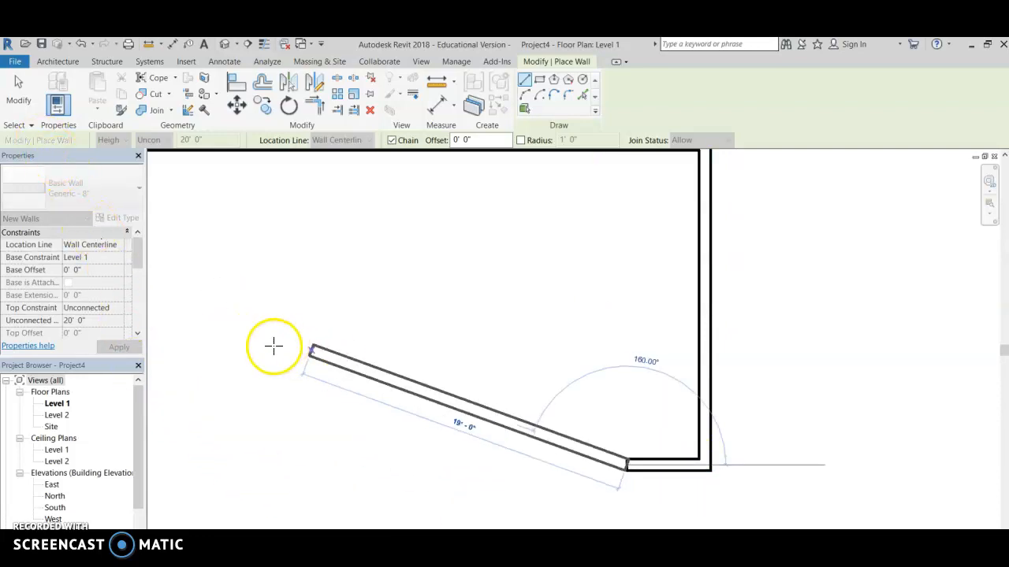
pyautogui.click(17, 85)
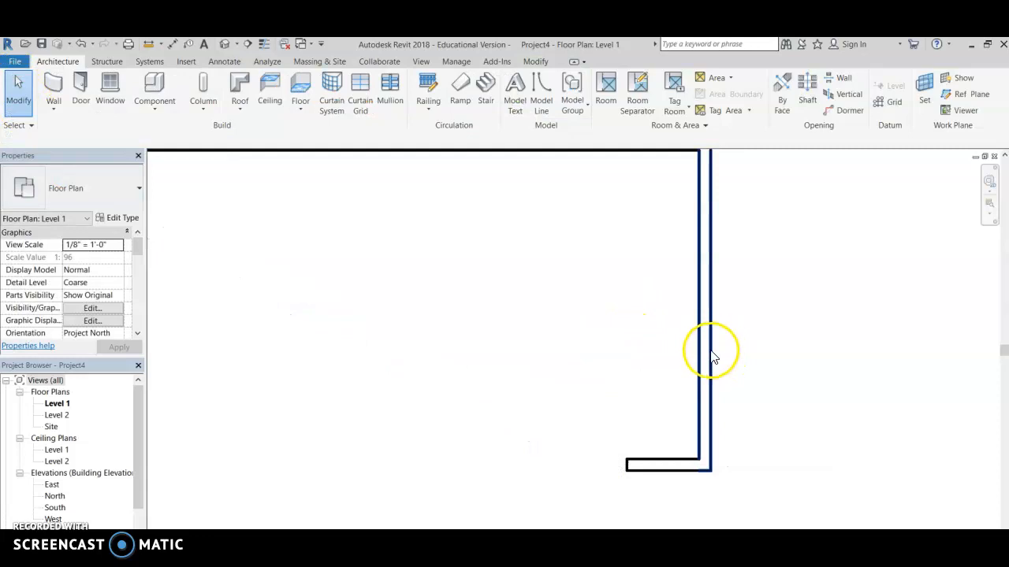
# Select the upper horizontal wall to bring up its temporary dimensions, without editing its profile
pyautogui.scroll(-1, 591, 425)
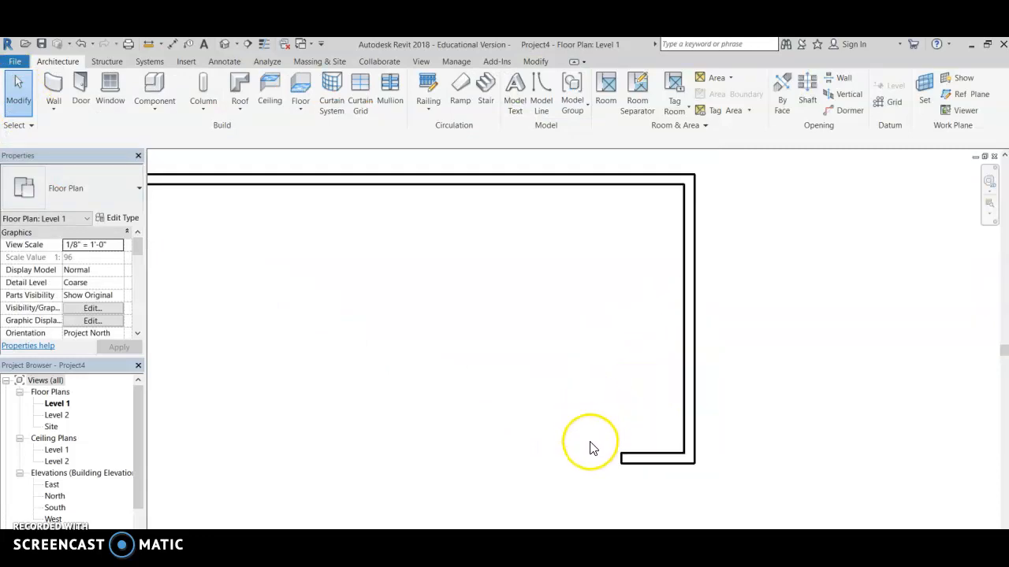
pyautogui.scroll(-1, 592, 447)
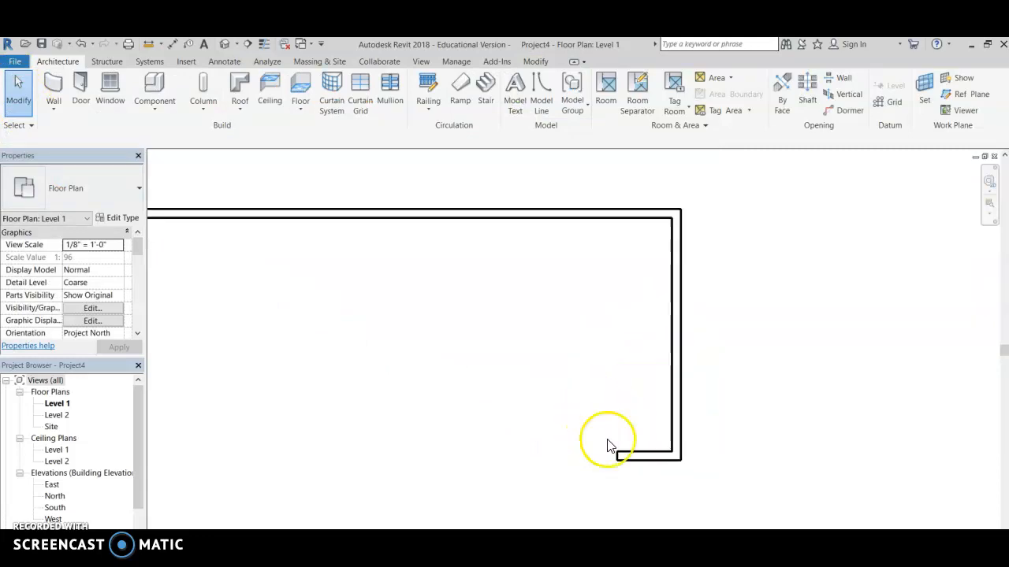
pyautogui.click(387, 215)
pyautogui.doubleClick(386, 214)
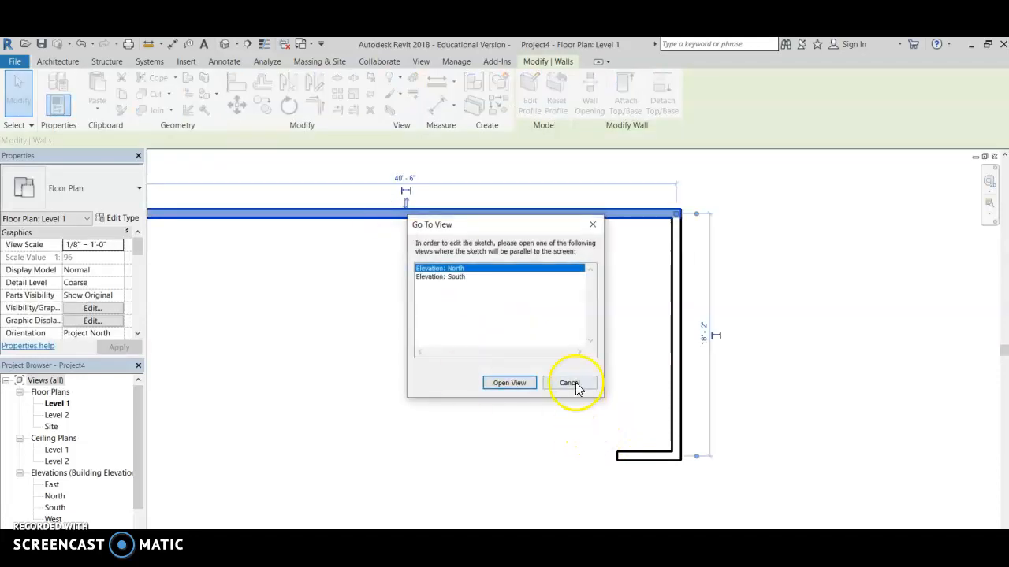
pyautogui.click(569, 382)
pyautogui.click(405, 181)
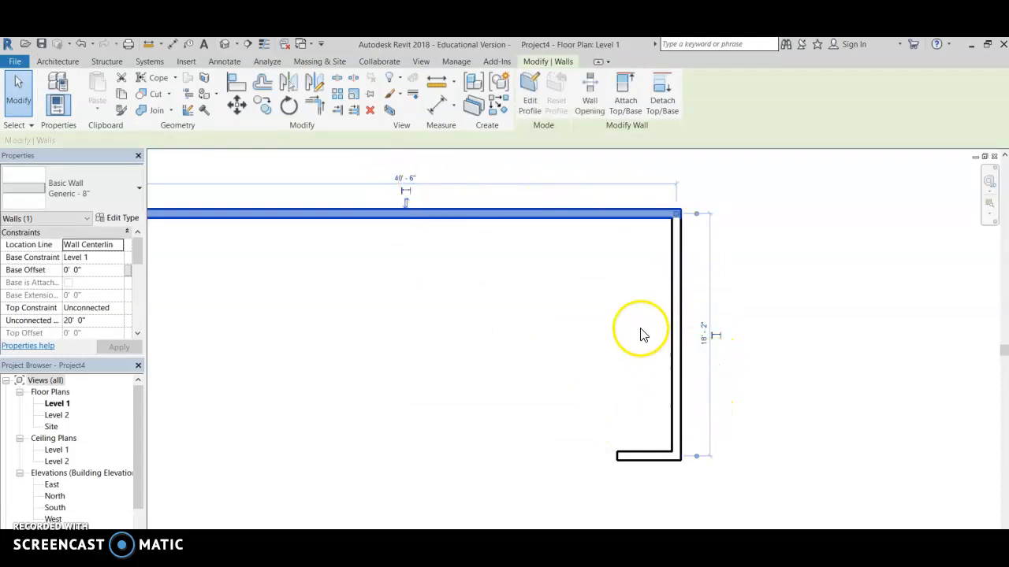
pyautogui.click(706, 330)
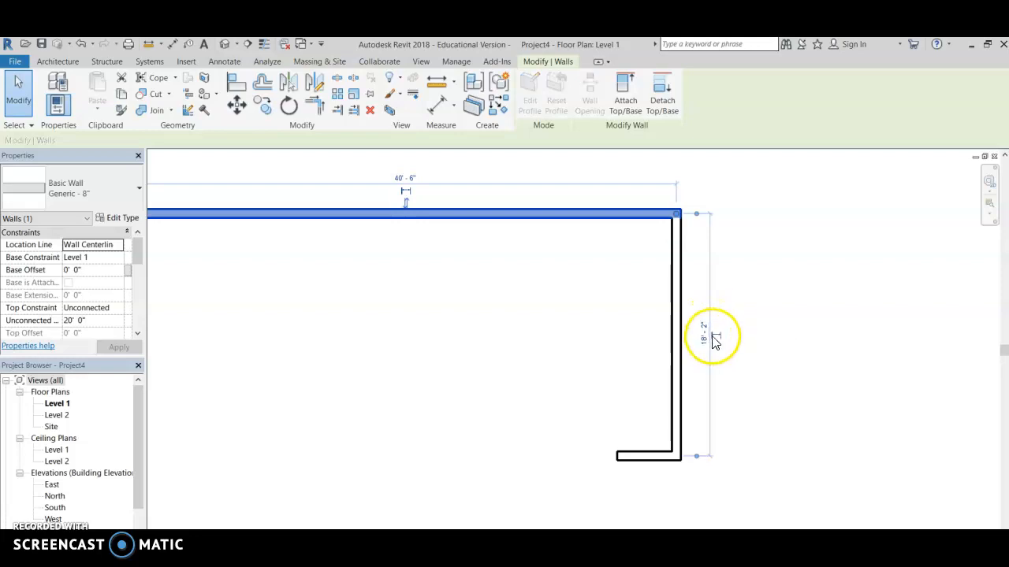
pyautogui.click(639, 217)
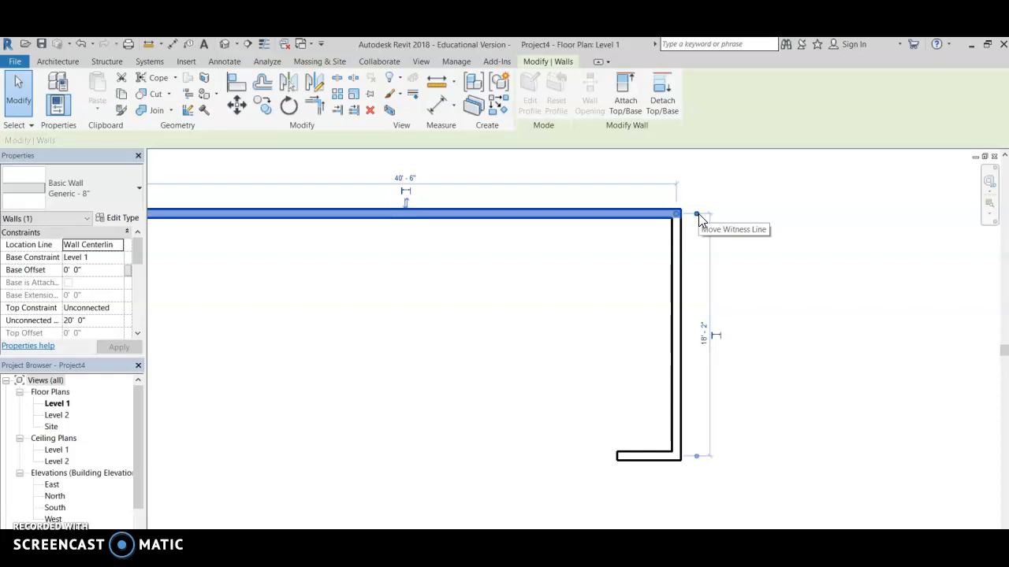
# Move the vertical temporary dimension's witness lines to the inner faces of the upper wall and the short lower wall
pyautogui.moveTo(698, 218); pyautogui.dragTo(705, 229)
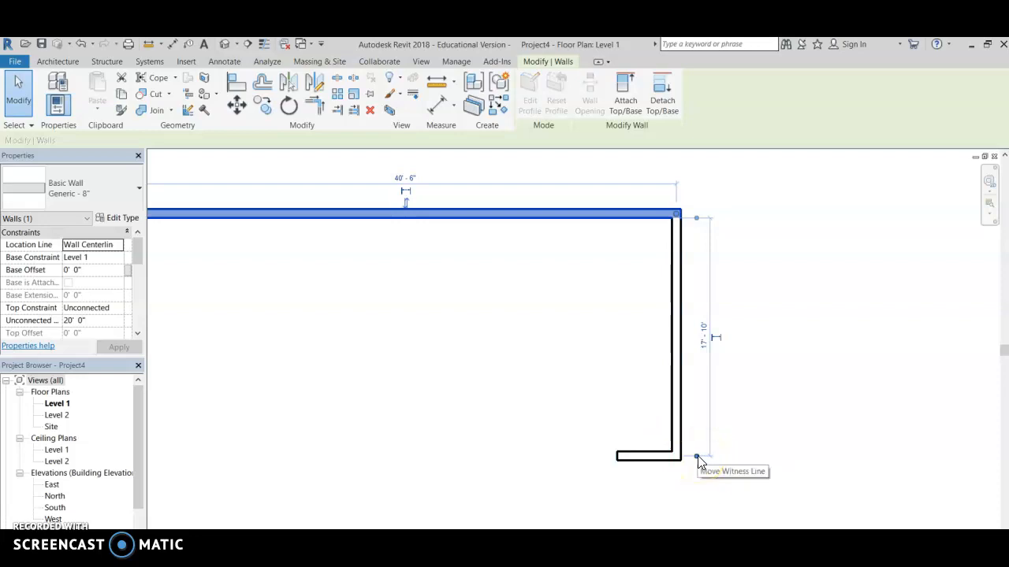
pyautogui.click(697, 456)
pyautogui.click(696, 452)
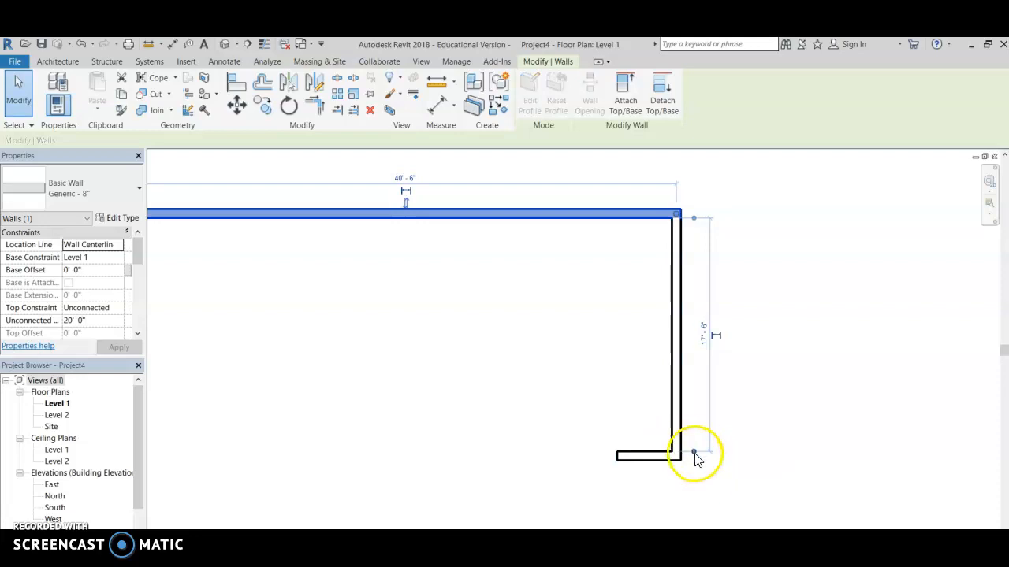
pyautogui.click(695, 455)
pyautogui.click(692, 456)
pyautogui.click(684, 471)
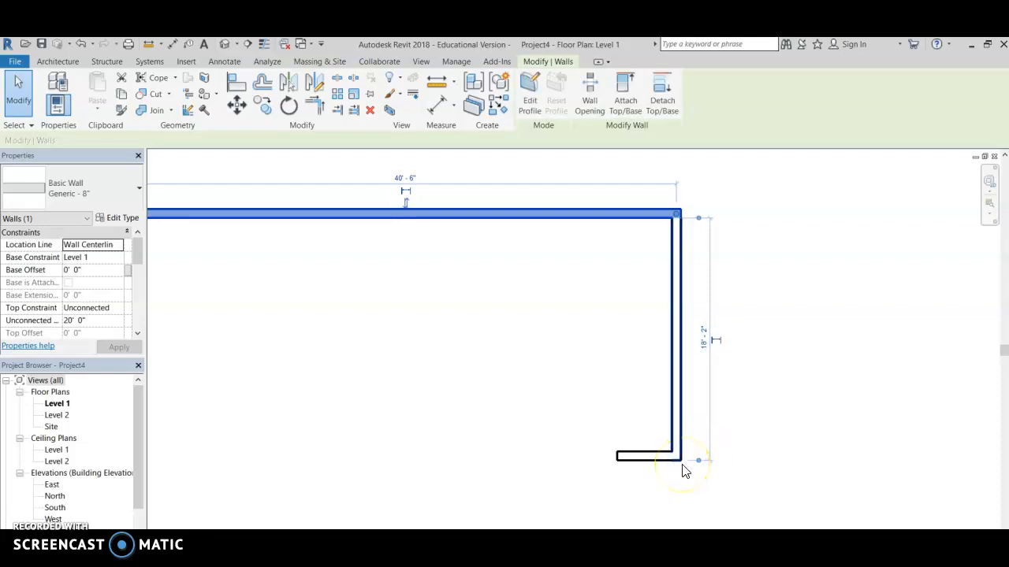
pyautogui.click(680, 463)
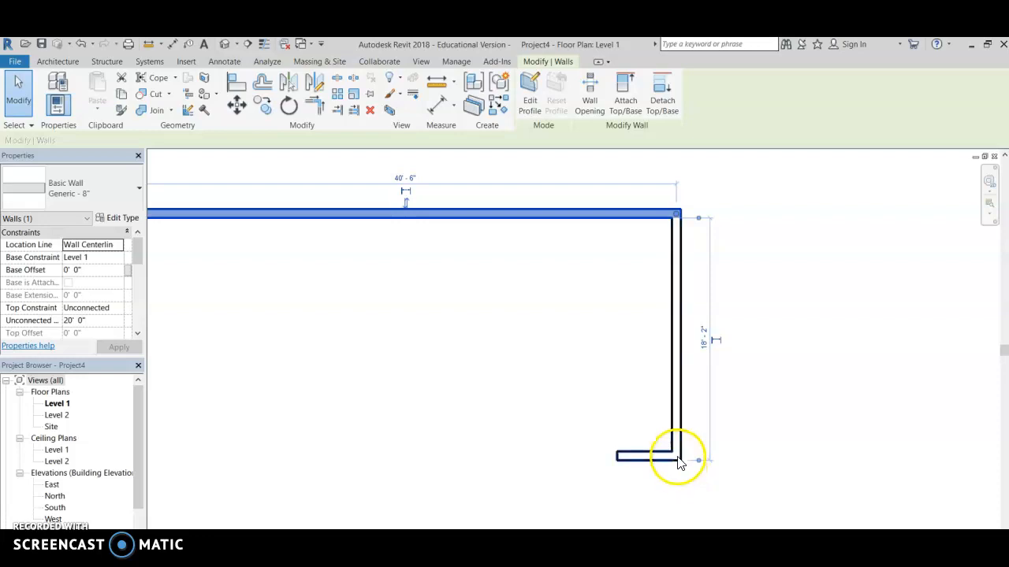
pyautogui.click(698, 462)
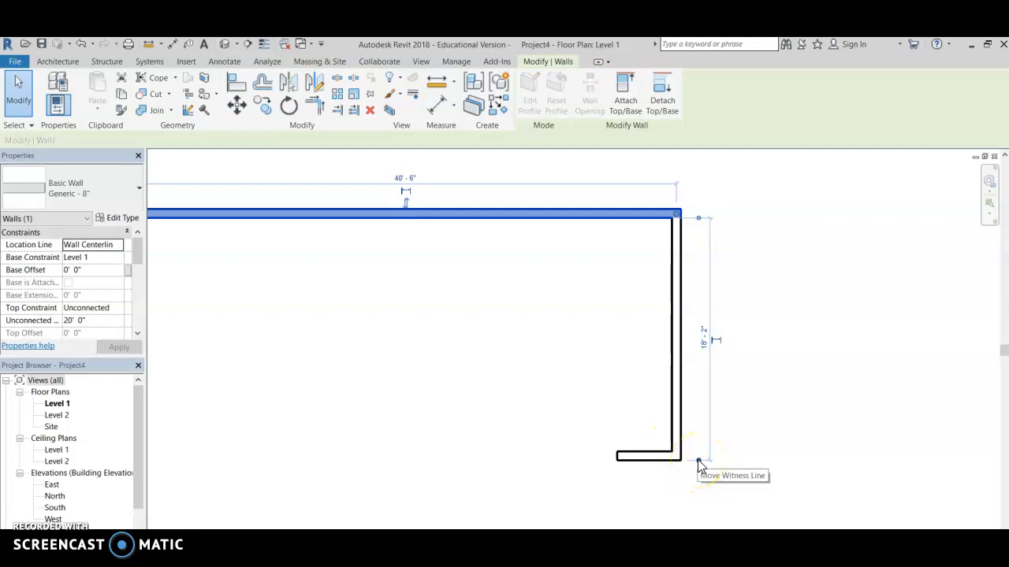
pyautogui.click(699, 461)
pyautogui.click(696, 457)
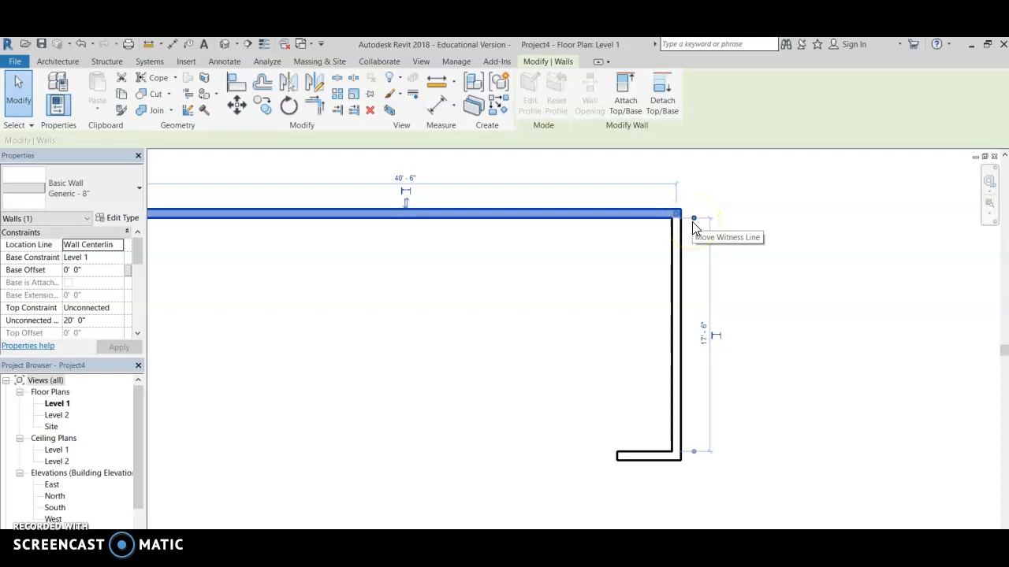
# Set the inside distance between the upper wall and the short lower wall to 17' 8"
pyautogui.click(704, 347)
pyautogui.click(704, 338)
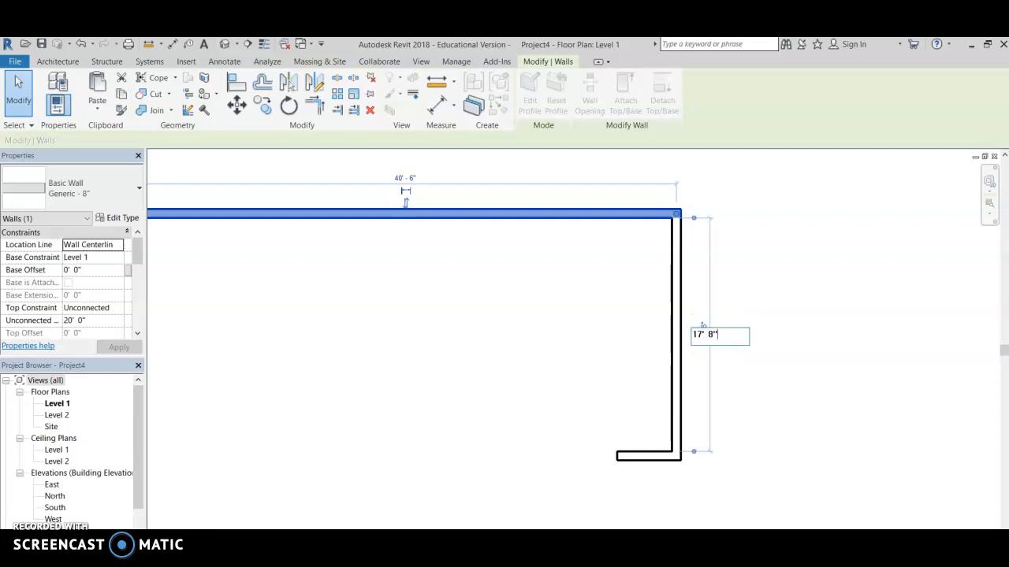
pyautogui.press('Return')
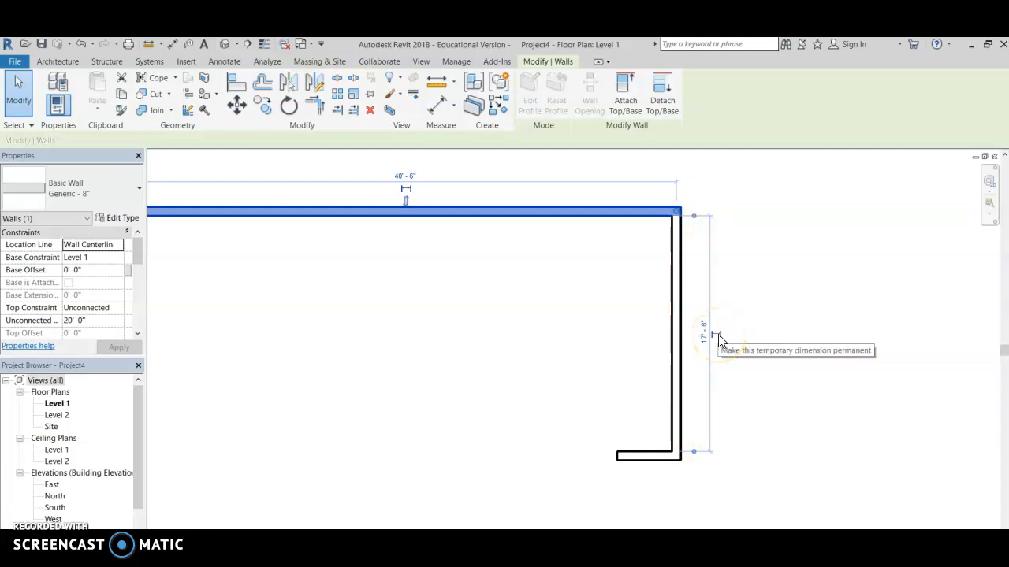
# Make the vertical temporary dimension permanent and move its dimension line farther outside the east wall
pyautogui.click(718, 337)
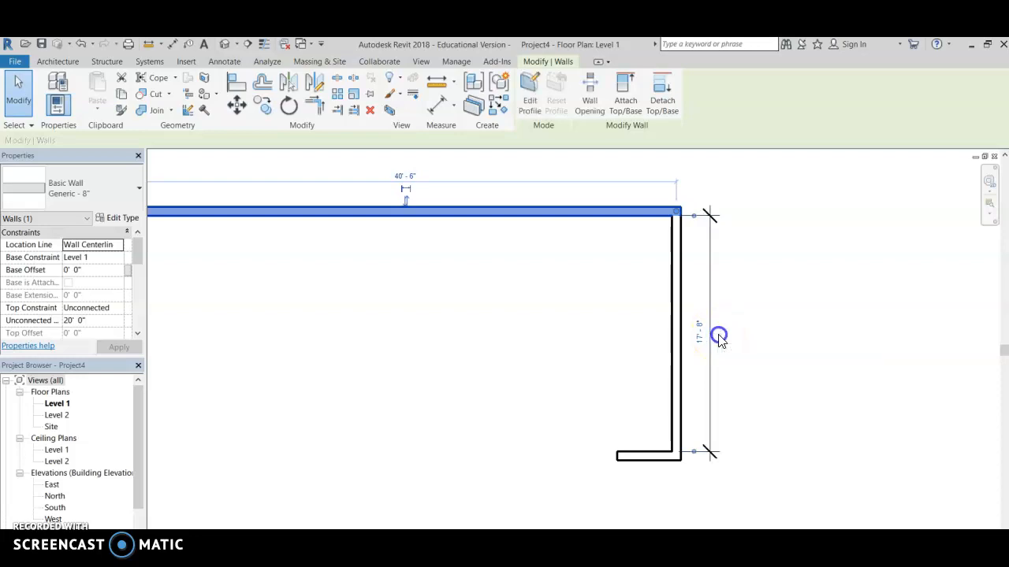
pyautogui.click(707, 240)
pyautogui.click(712, 331)
pyautogui.moveTo(711, 323); pyautogui.dragTo(778, 318)
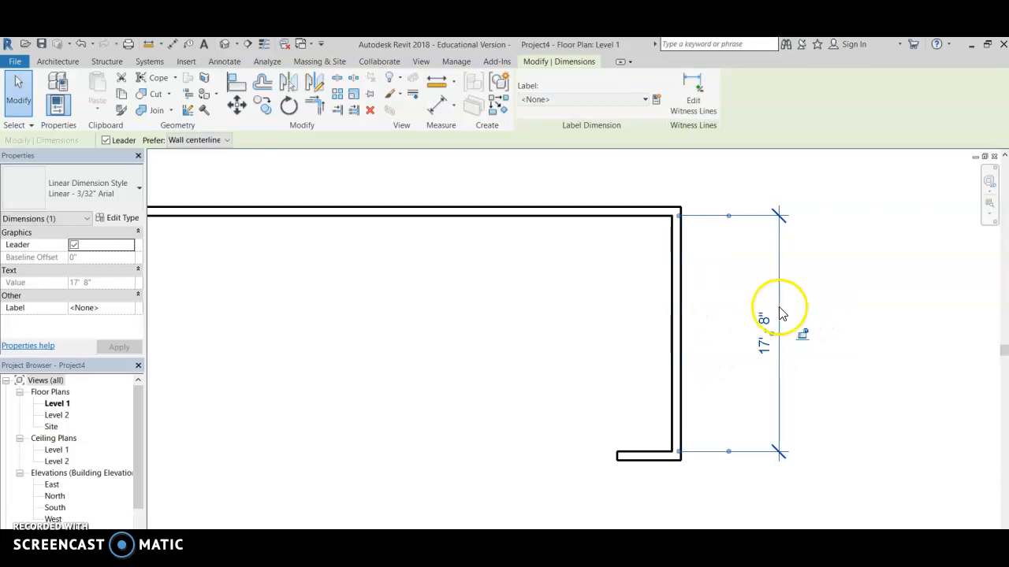
pyautogui.moveTo(781, 305)
pyautogui.mouseDown()
pyautogui.moveTo(530, 310)
pyautogui.moveTo(783, 320)
pyautogui.mouseUp()
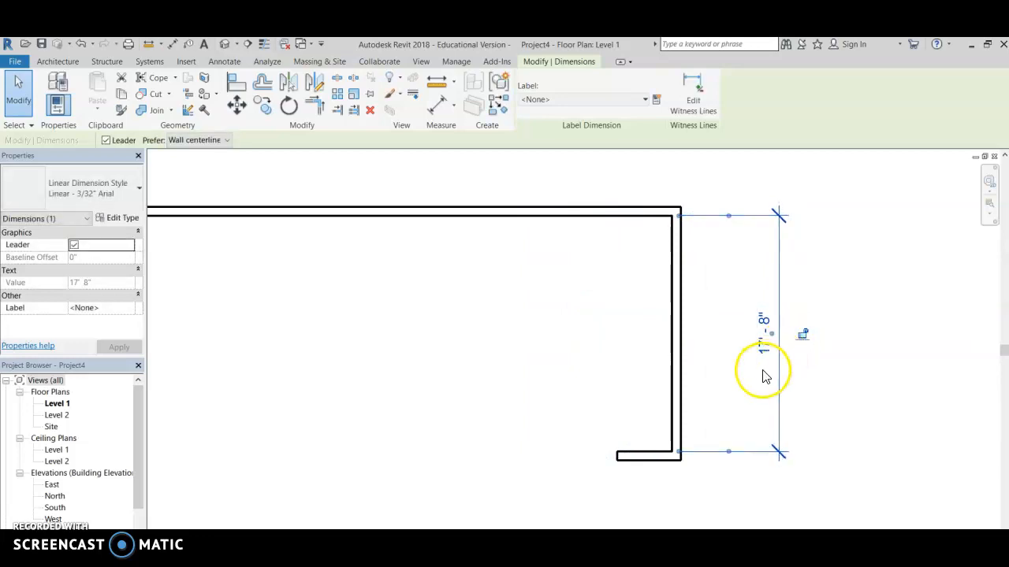
# Lock the vertical dimension and move its dimension line slightly closer to the east wall
pyautogui.click(804, 338)
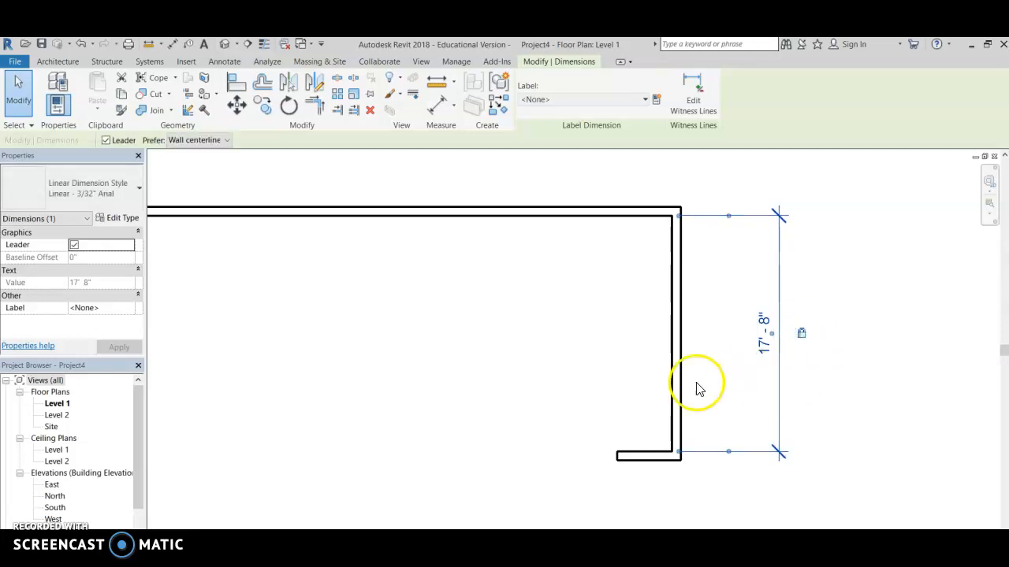
pyautogui.click(844, 226)
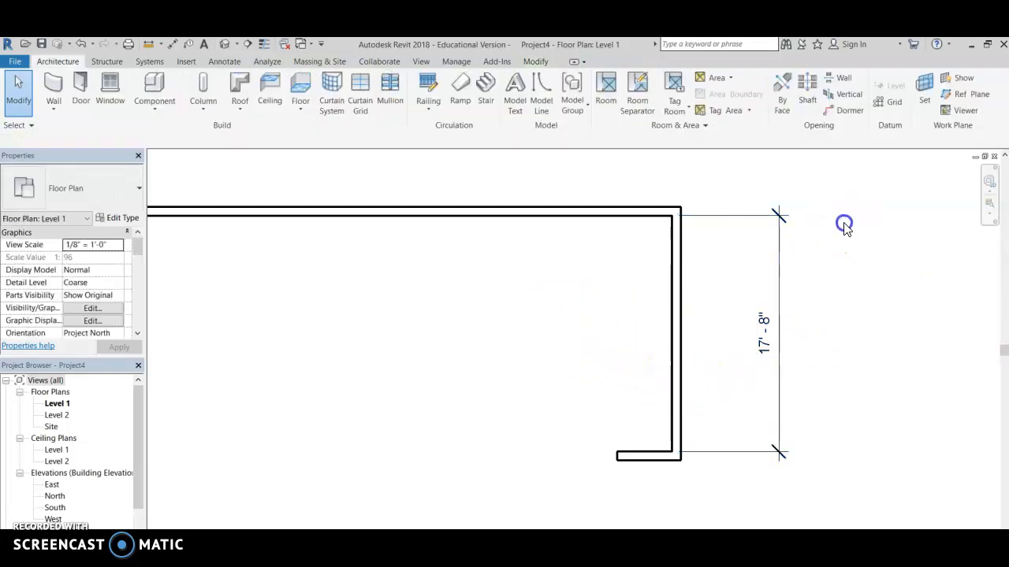
pyautogui.moveTo(779, 293)
pyautogui.mouseDown()
pyautogui.moveTo(710, 291)
pyautogui.moveTo(760, 292)
pyautogui.mouseUp()
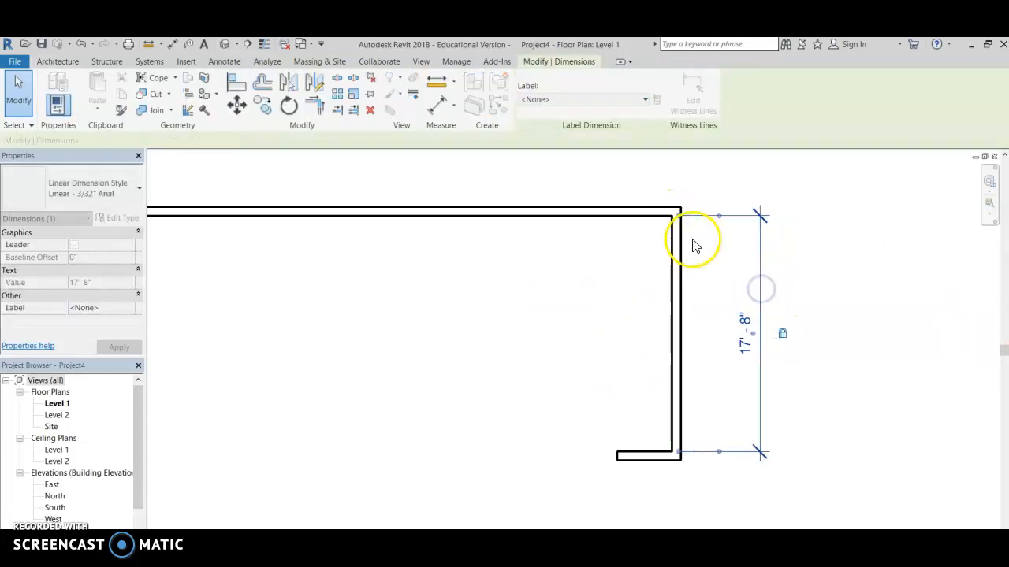
pyautogui.click(825, 275)
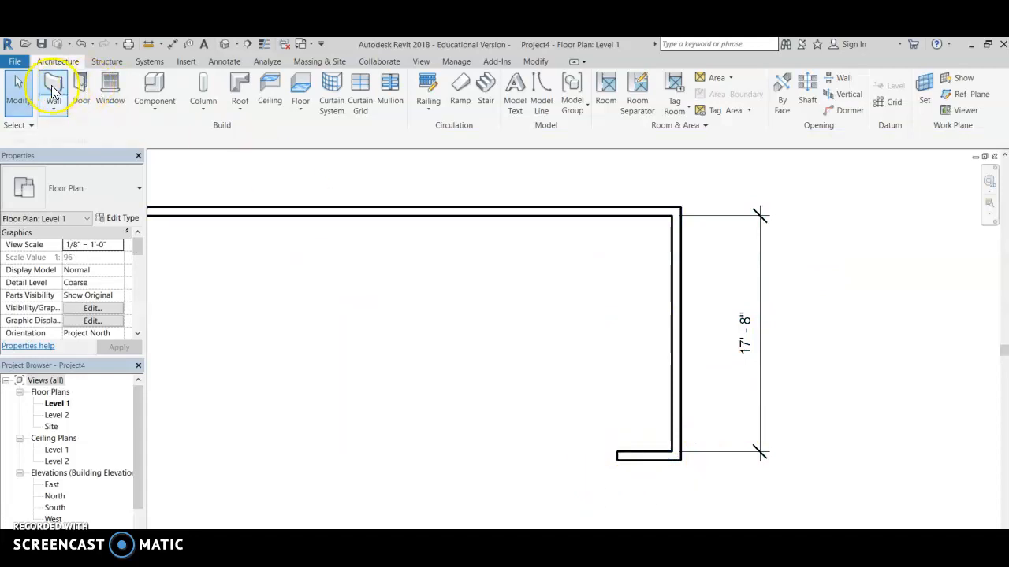
# Draw a short vertical wall 3' 0" long, running down from the free end of the short lower wall
pyautogui.click(51, 85)
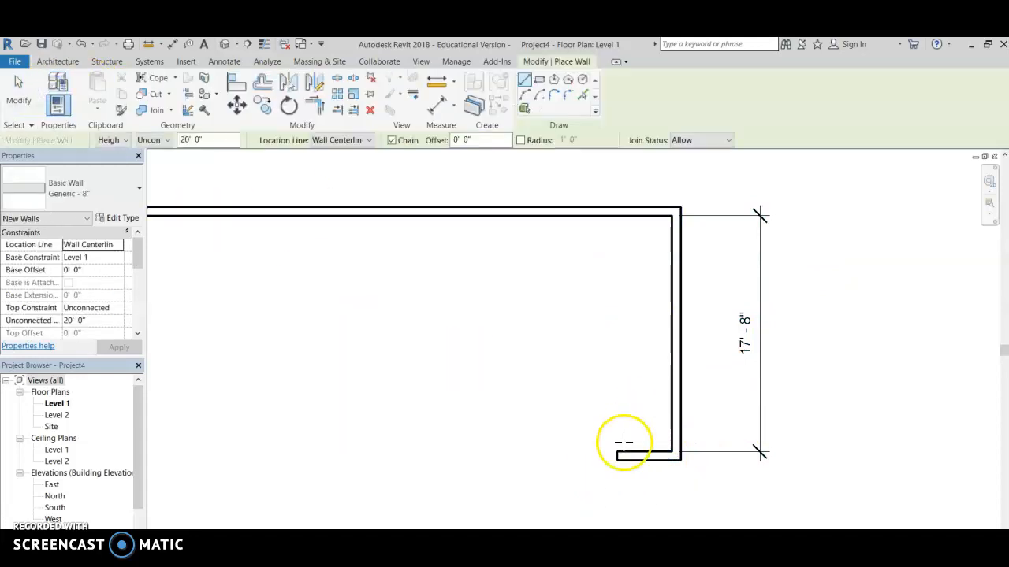
pyautogui.scroll(-2, 607, 441)
pyautogui.moveTo(601, 439); pyautogui.dragTo(592, 348, button='middle')
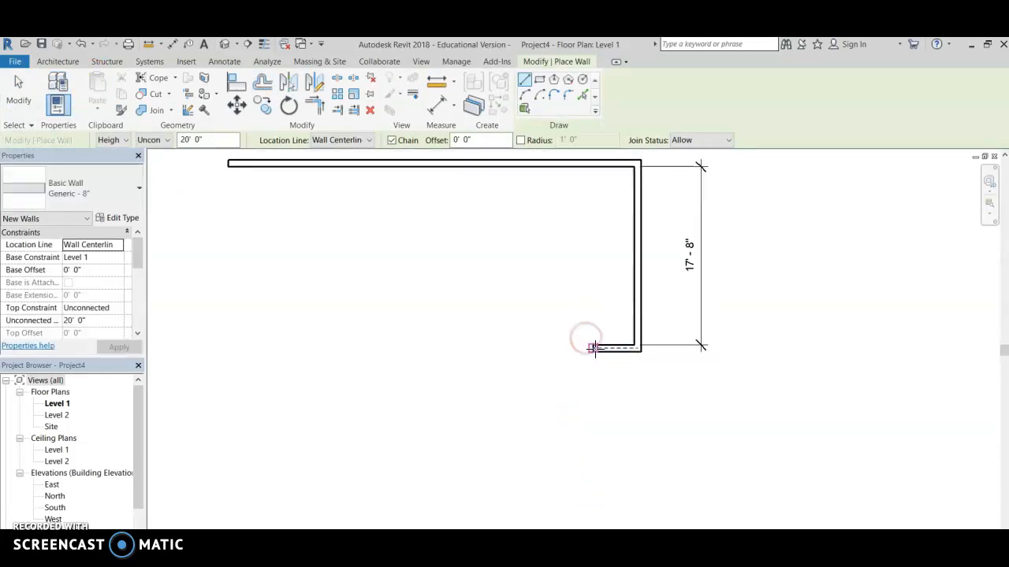
pyautogui.click(593, 348)
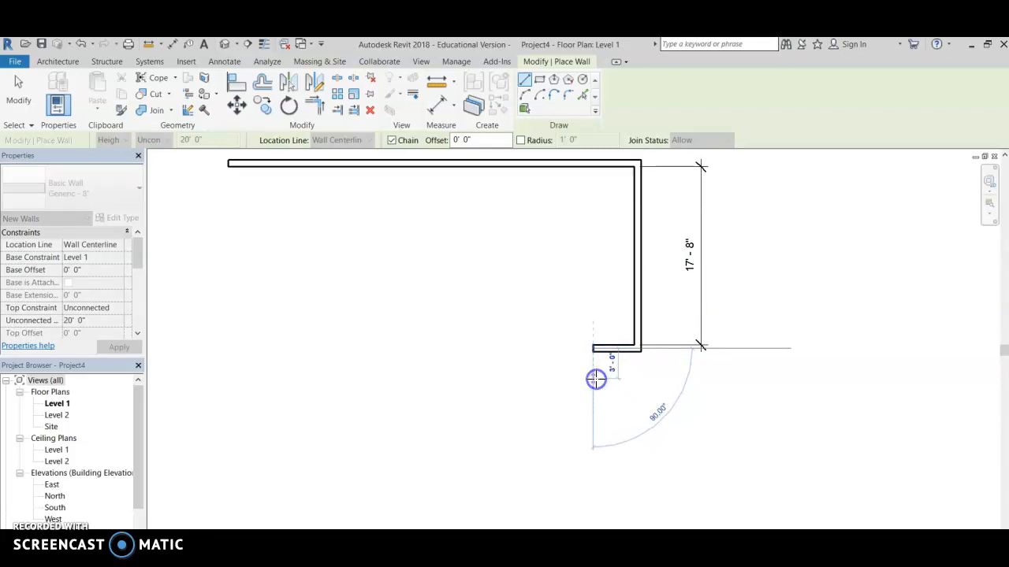
pyautogui.click(596, 379)
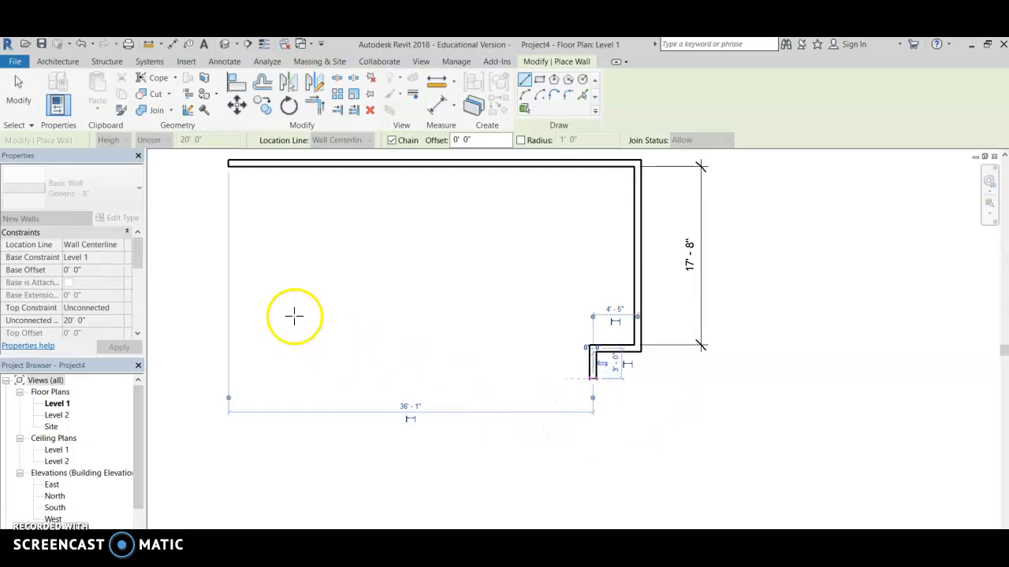
pyautogui.click(16, 89)
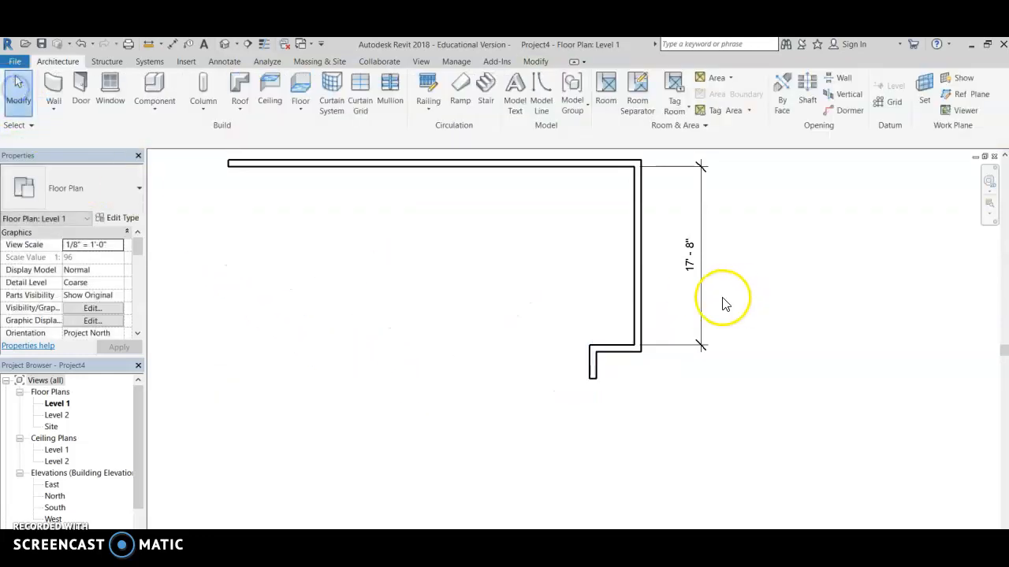
# Move the east wall's temporary dimension witness lines to its inner face and to the inner face of the new short vertical wall
pyautogui.click(607, 352)
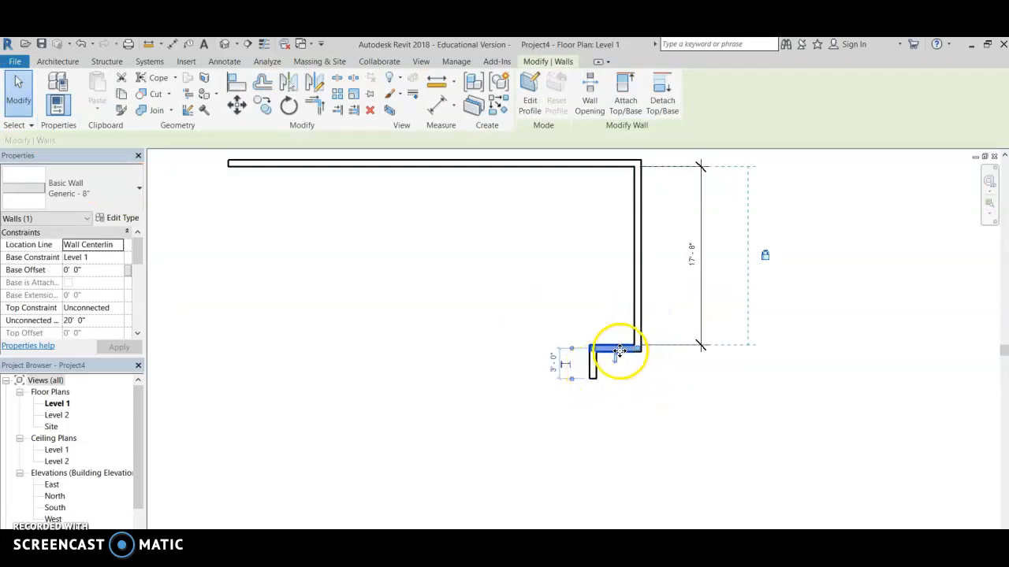
pyautogui.click(639, 309)
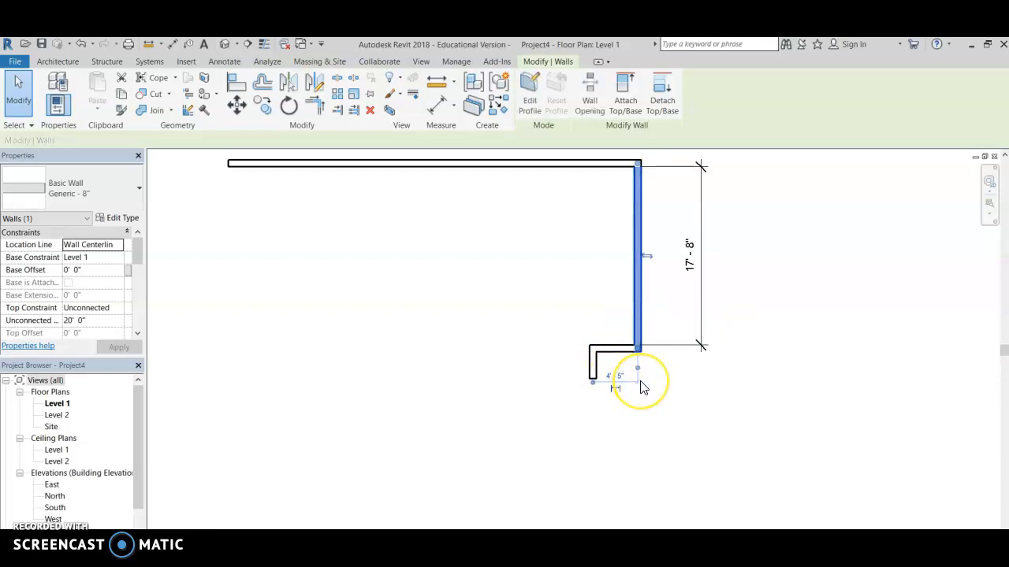
pyautogui.click(637, 351)
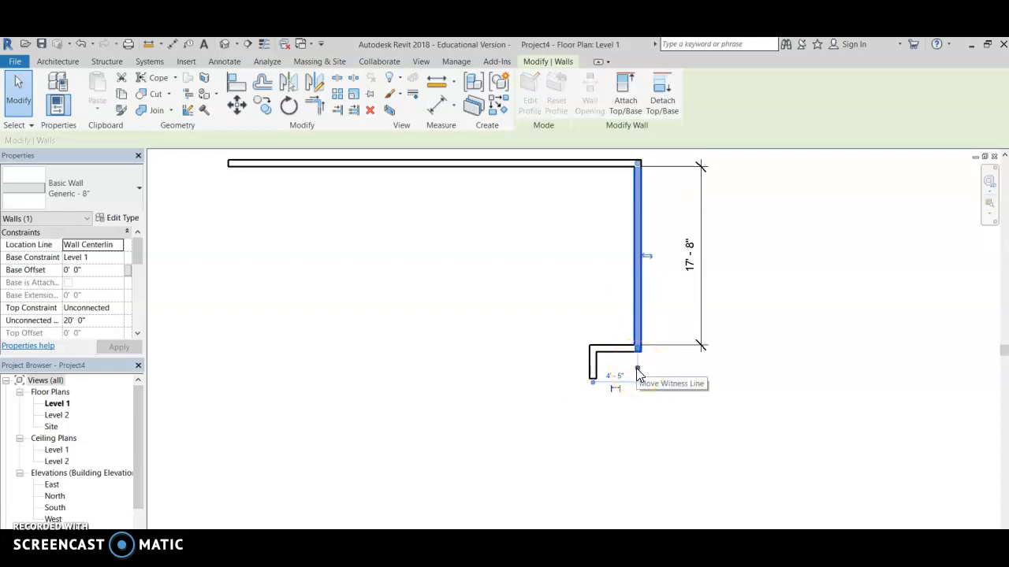
pyautogui.click(638, 369)
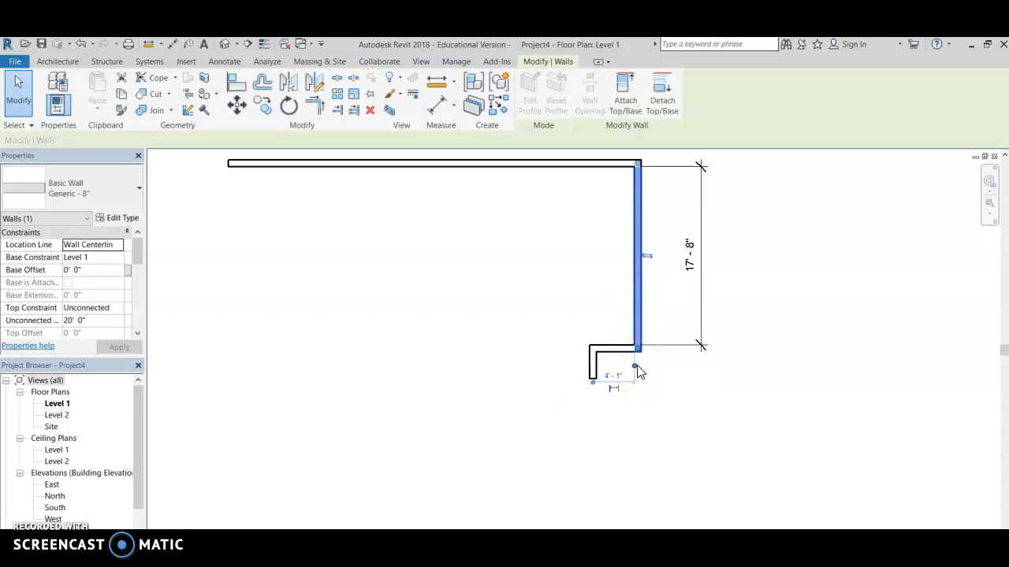
pyautogui.click(593, 384)
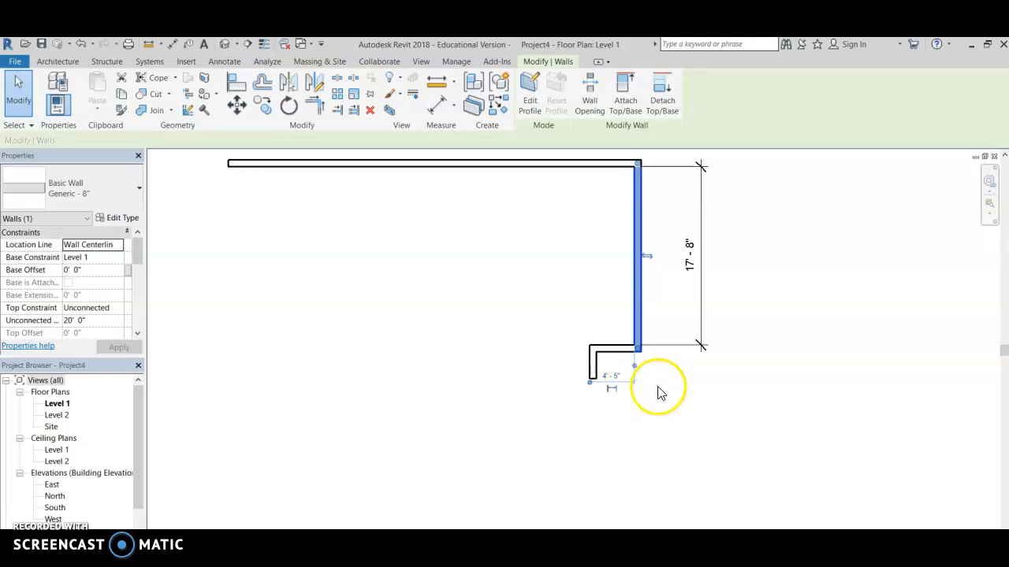
# Make the horizontal temporary dimension permanent and try to edit its value through the dimension text
pyautogui.click(610, 386)
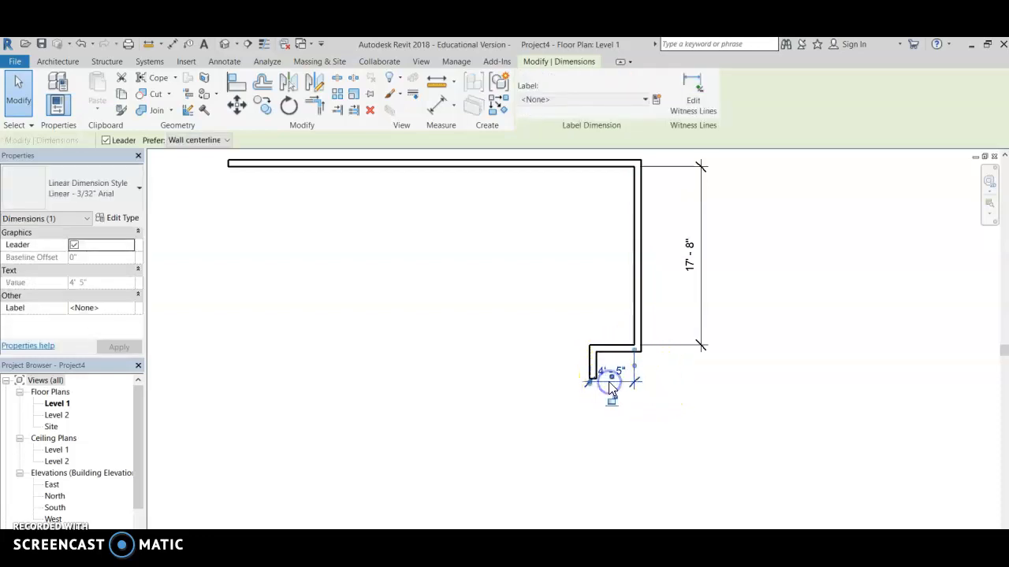
pyautogui.click(608, 370)
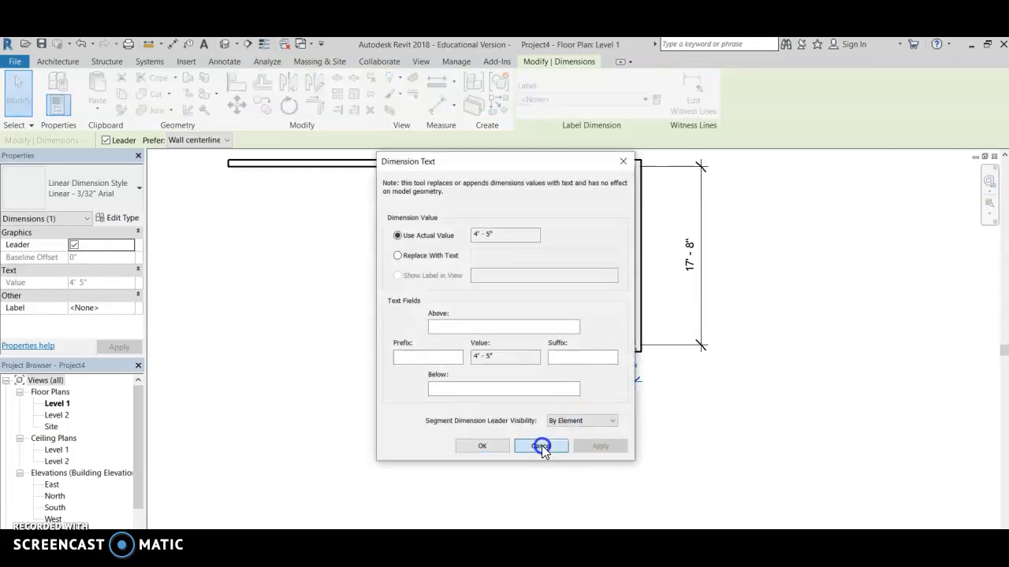
pyautogui.click(541, 446)
pyautogui.click(603, 367)
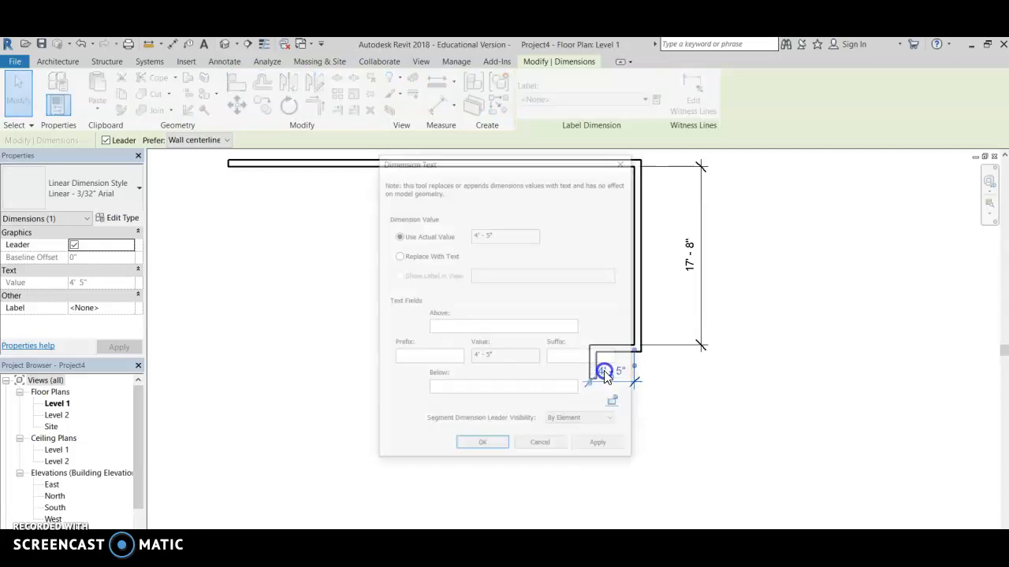
pyautogui.click(542, 448)
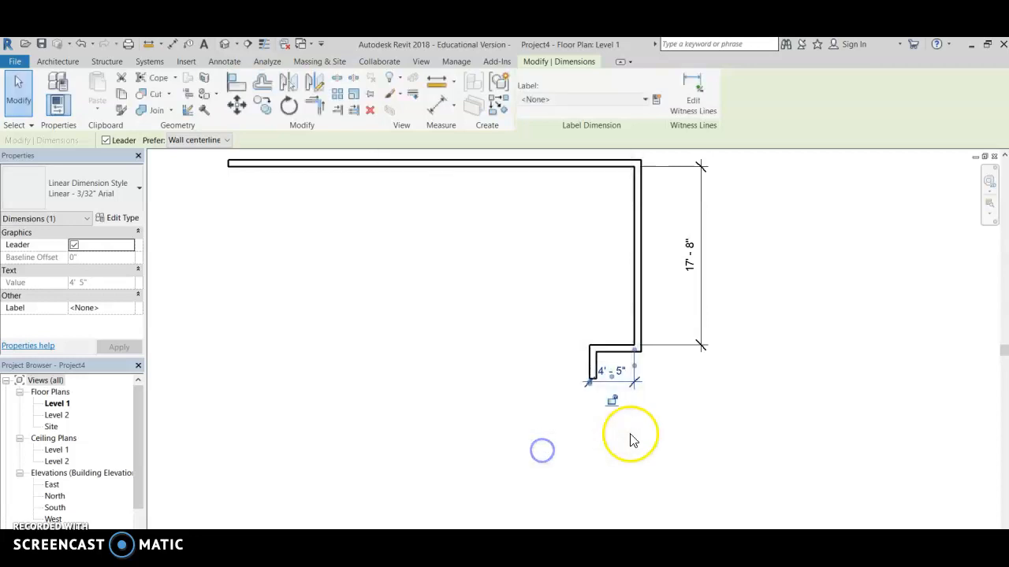
pyautogui.click(625, 382)
pyautogui.click(544, 446)
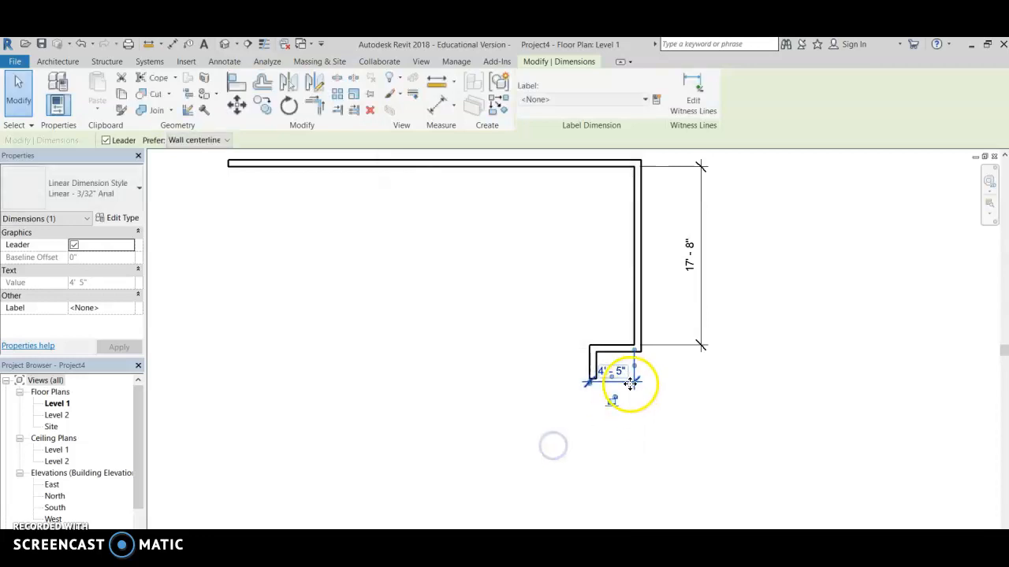
# Shift the horizontal dimension's text slightly, and undo both that move and the permanent dimension
pyautogui.moveTo(612, 377); pyautogui.dragTo(617, 372)
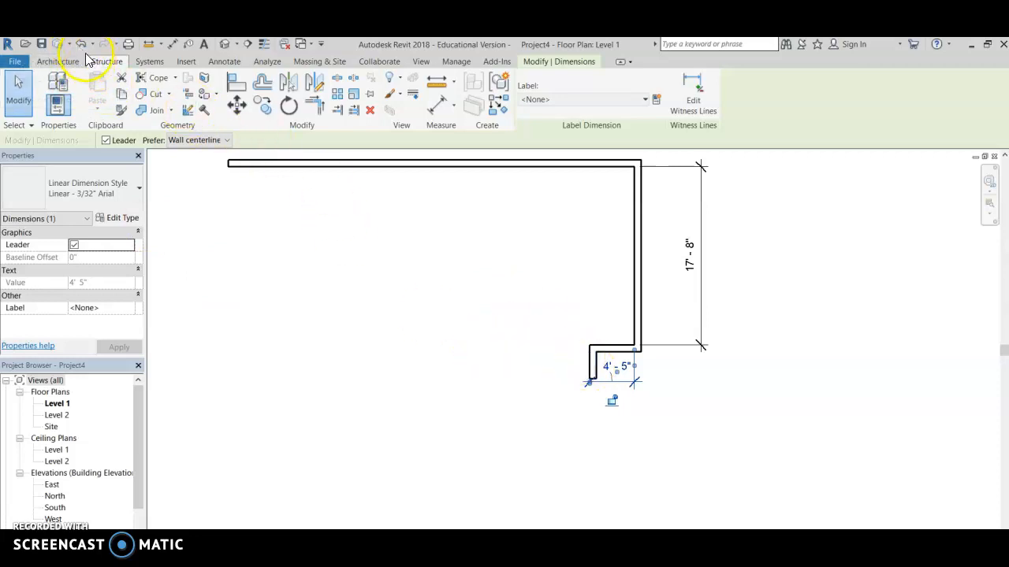
pyautogui.click(81, 45)
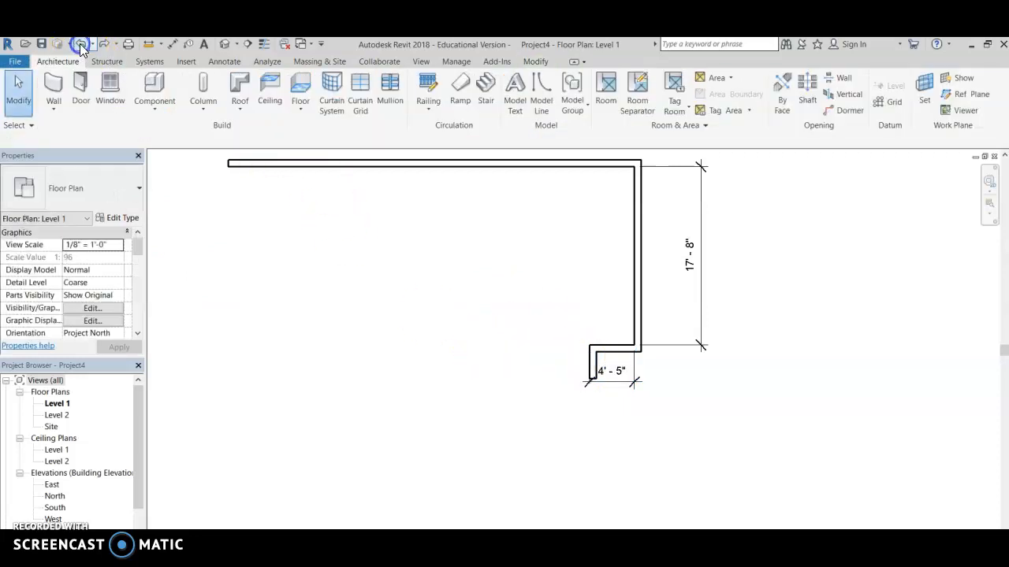
pyautogui.click(82, 45)
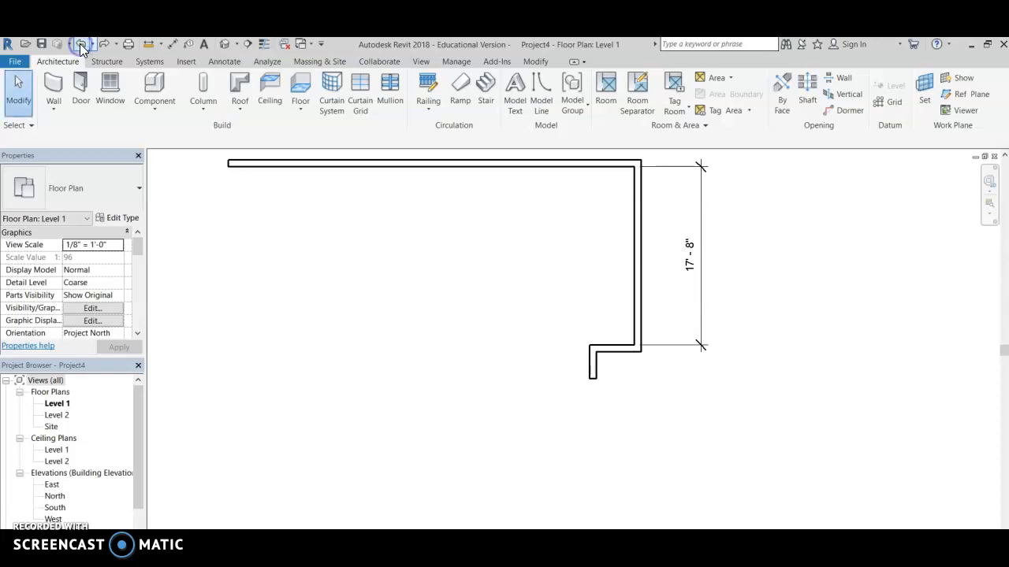
# Set the inside distance between the east wall and the short vertical wall to 5' 5" and make the dimension permanent
pyautogui.click(641, 325)
pyautogui.click(613, 376)
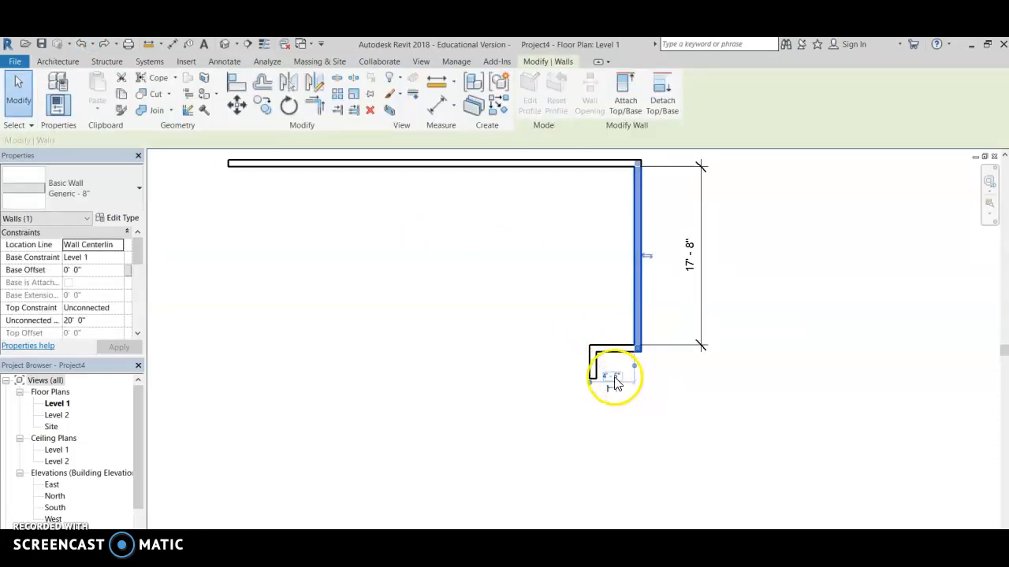
pyautogui.click(613, 376)
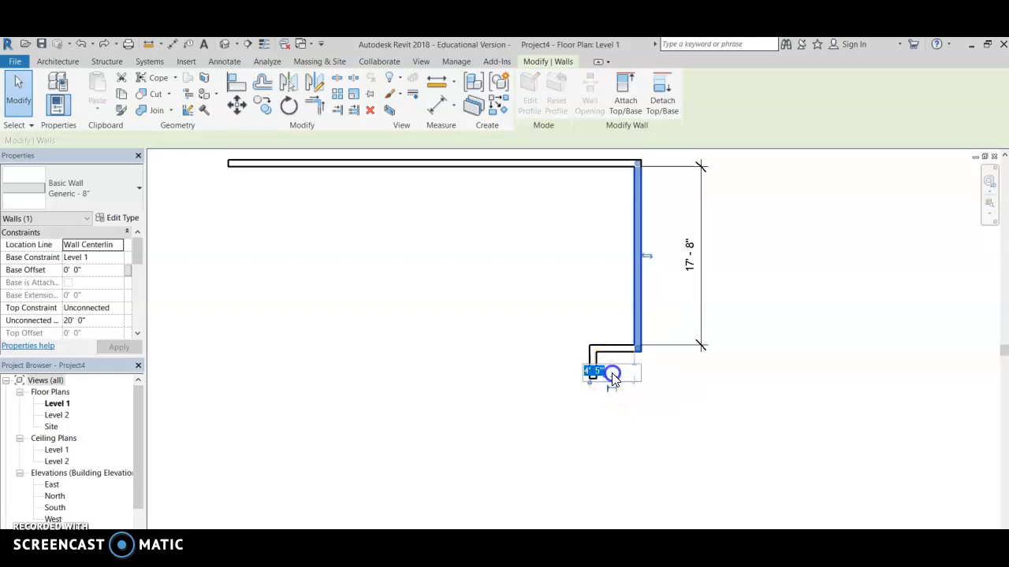
pyautogui.click(590, 373)
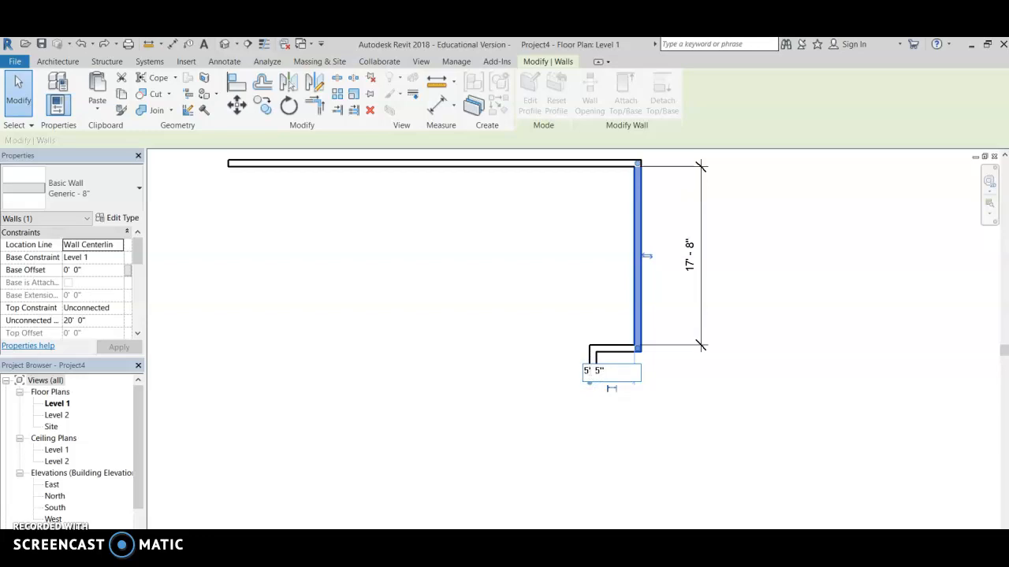
pyautogui.press('Return')
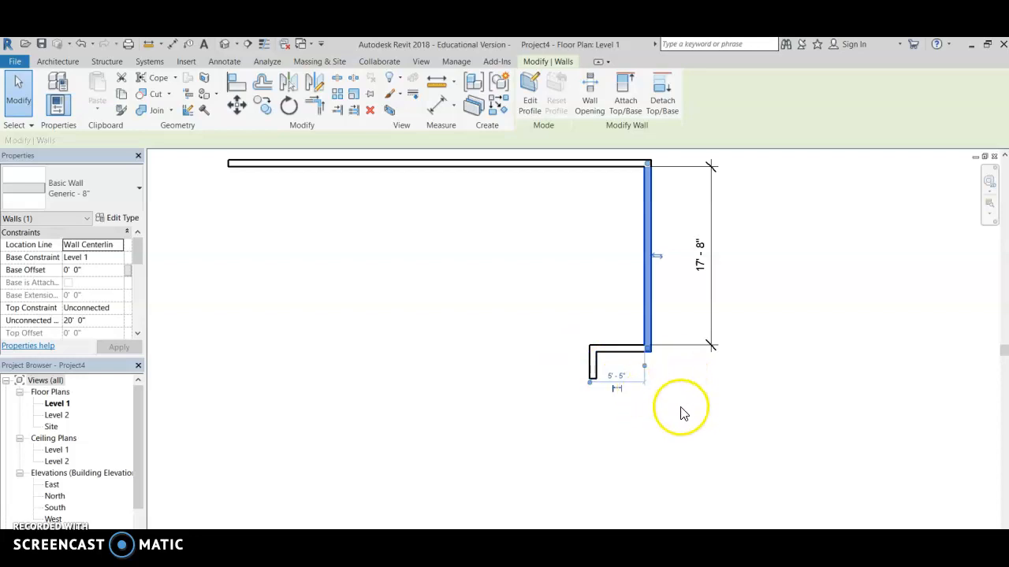
pyautogui.click(617, 387)
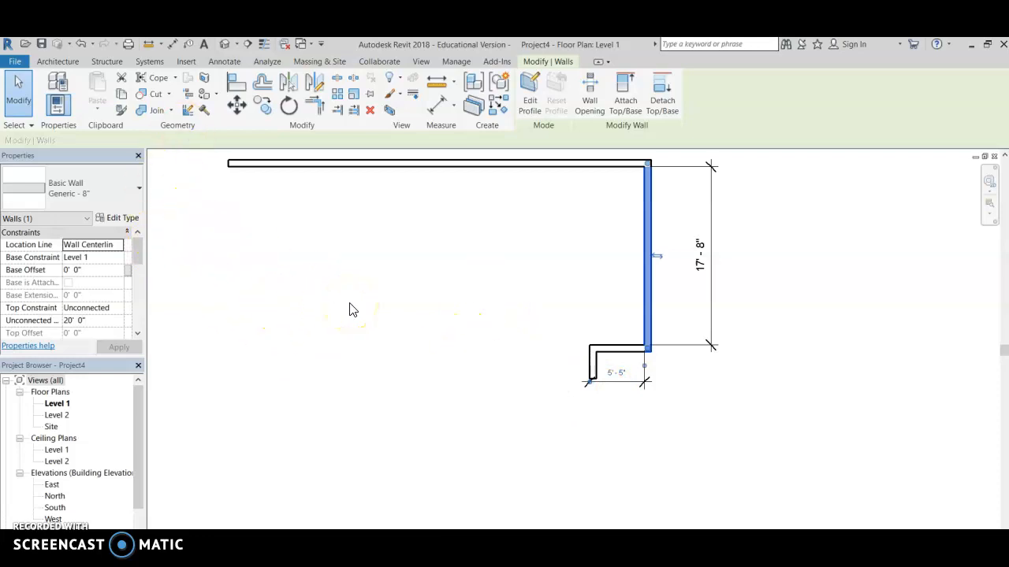
# Start placing a Single-Flush 36" x 84" door and open its type properties
pyautogui.click(50, 61)
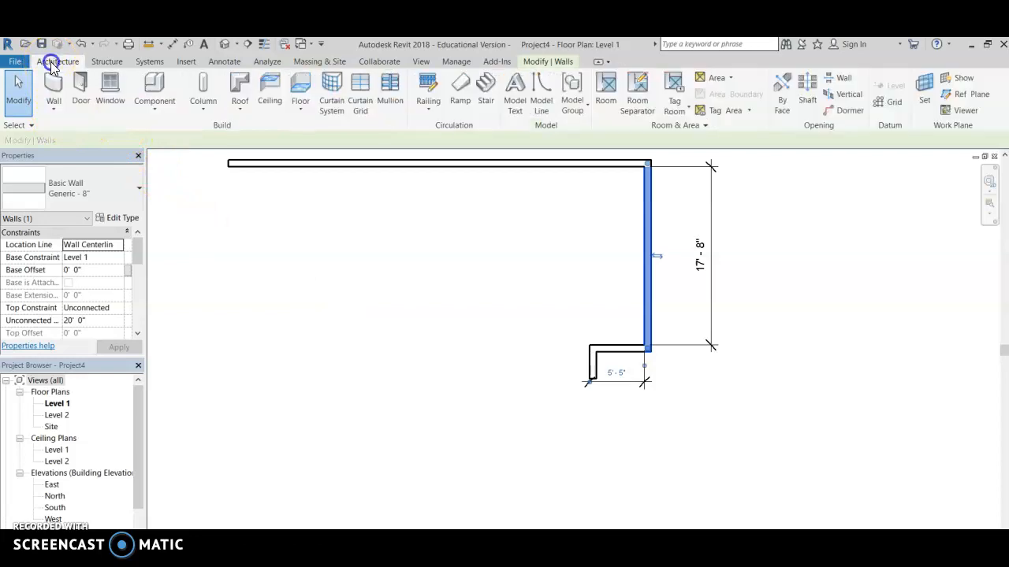
pyautogui.click(83, 82)
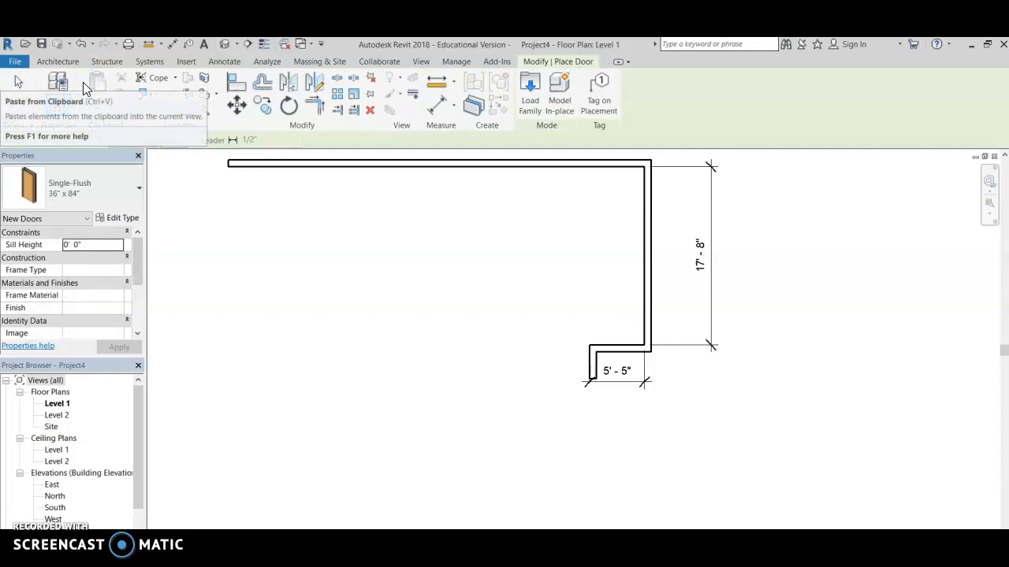
pyautogui.click(92, 190)
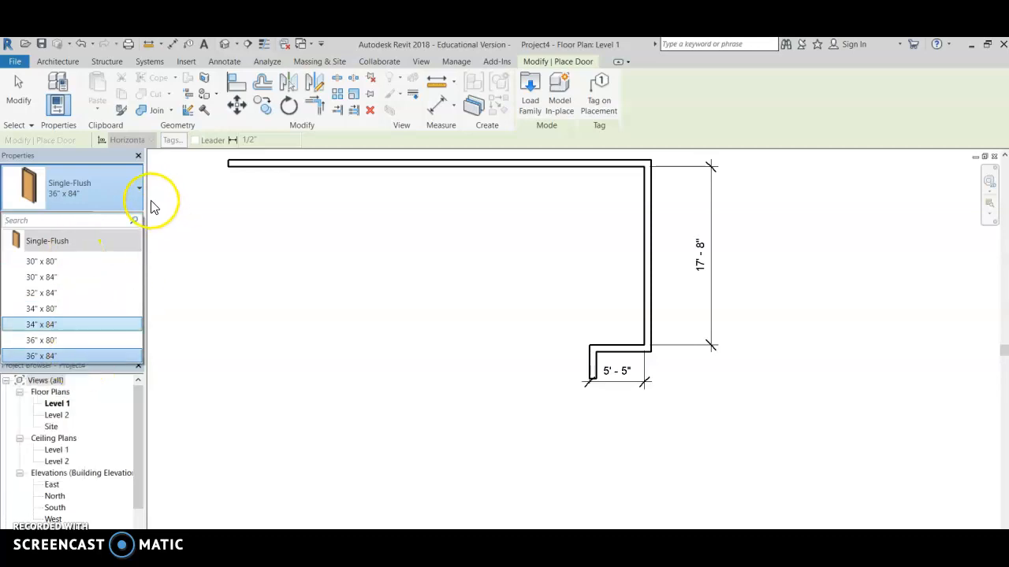
pyautogui.click(112, 193)
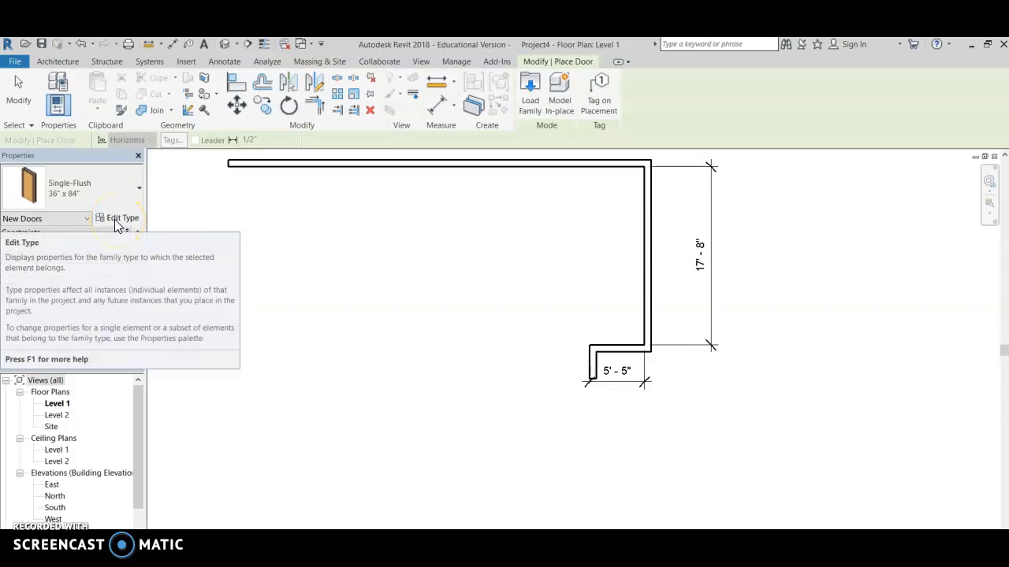
pyautogui.click(116, 222)
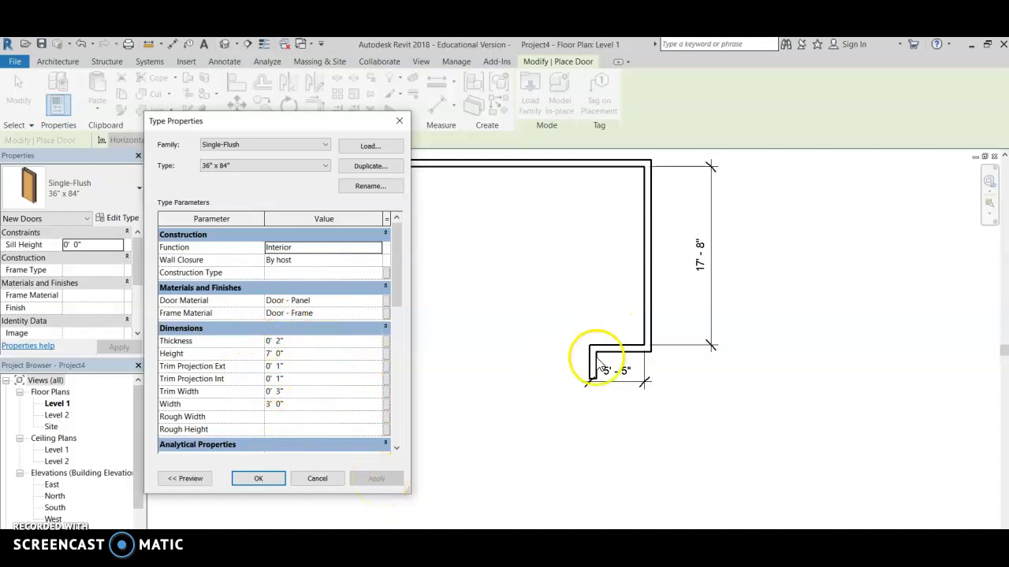
# Start loading another door family and open the Doors folder of the US Imperial library
pyautogui.click(360, 145)
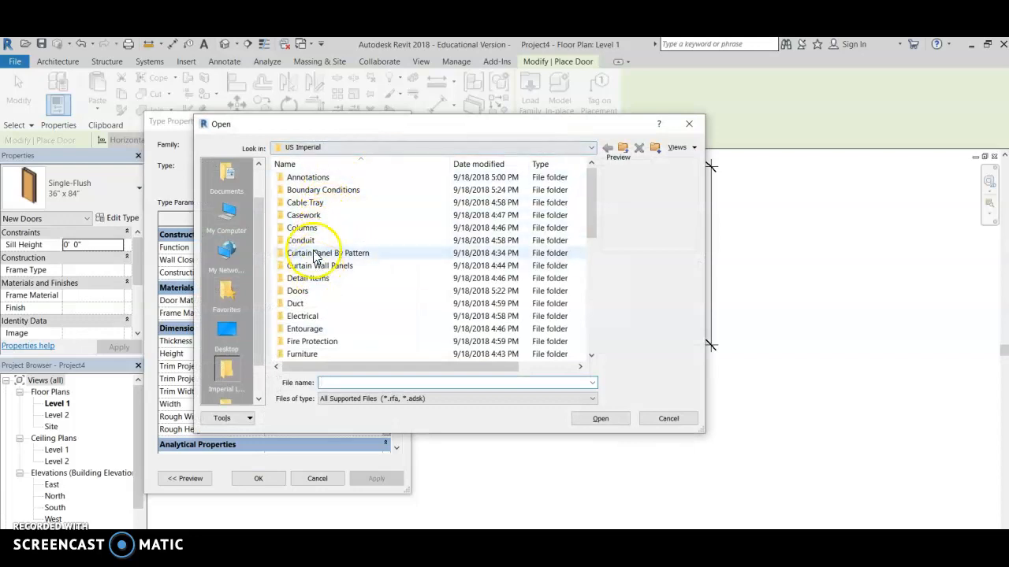
pyautogui.moveTo(586, 181)
pyautogui.mouseDown()
pyautogui.moveTo(601, 294)
pyautogui.moveTo(601, 162)
pyautogui.mouseUp()
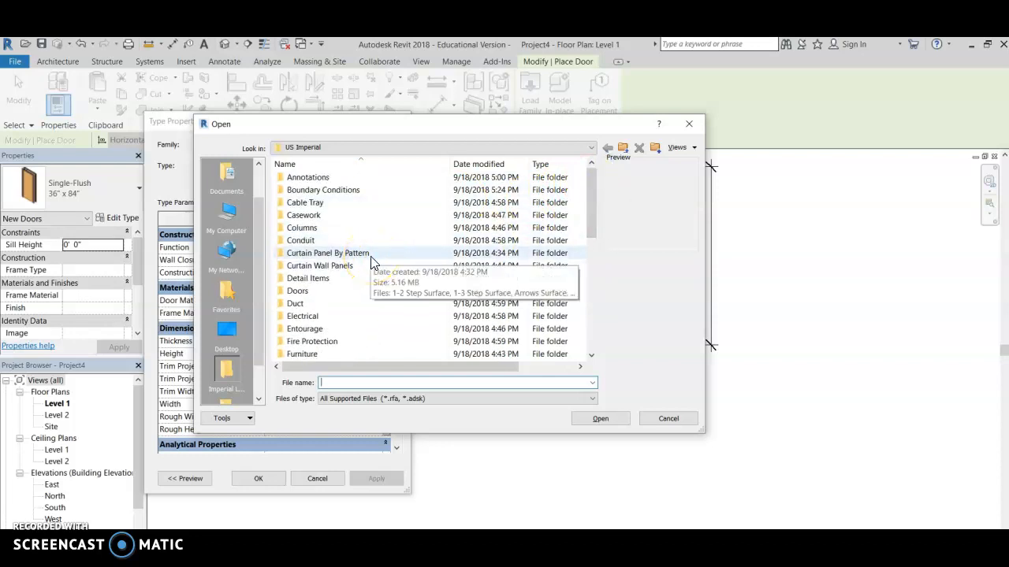
pyautogui.click(299, 292)
pyautogui.doubleClick(298, 292)
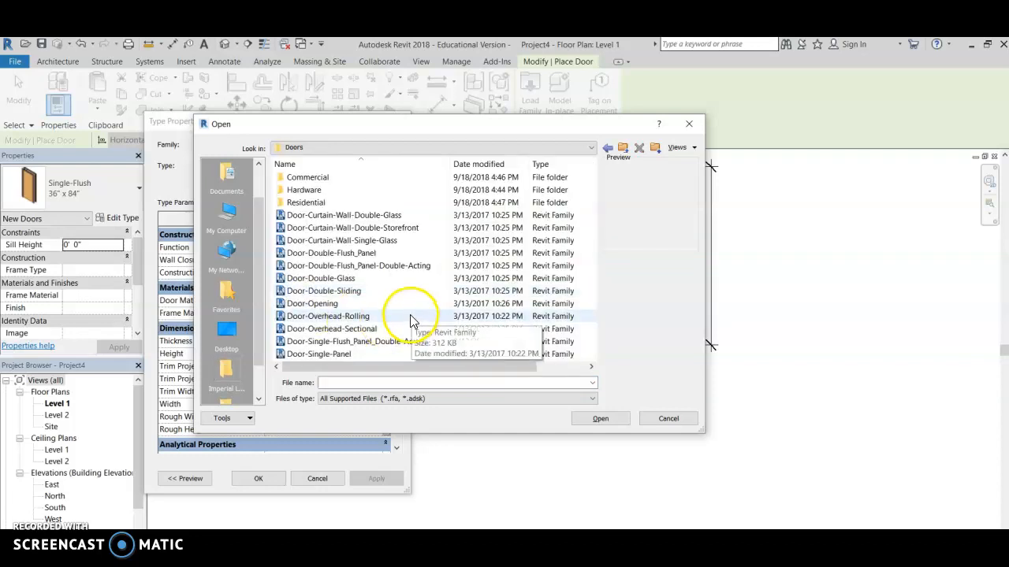
# Preview the door families in the Doors folder one by one, from Door-Curtain-Wall-Double-Glass to Door-Single-Flush_Panel_Double-Acting
pyautogui.click(356, 216)
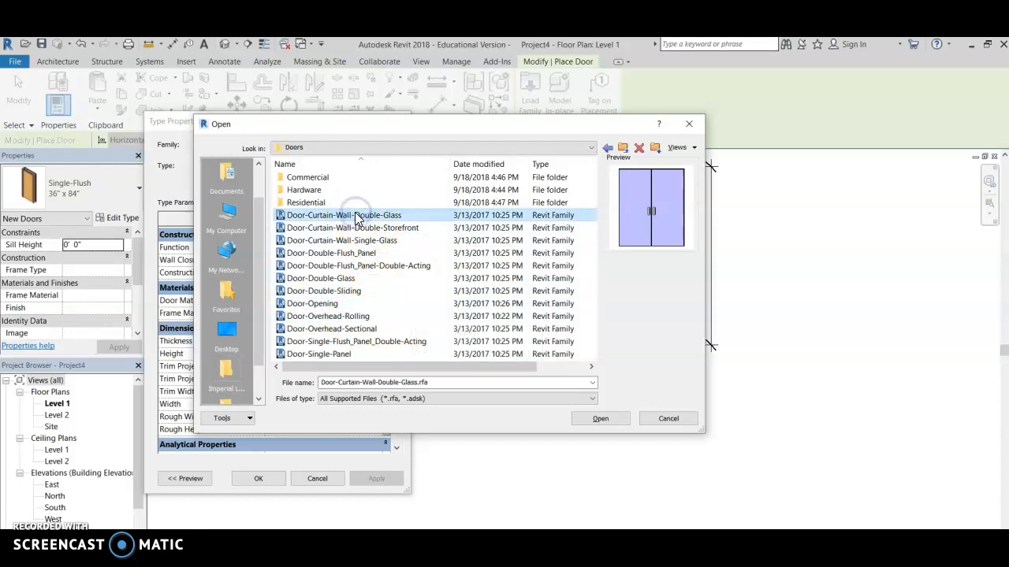
pyautogui.click(356, 228)
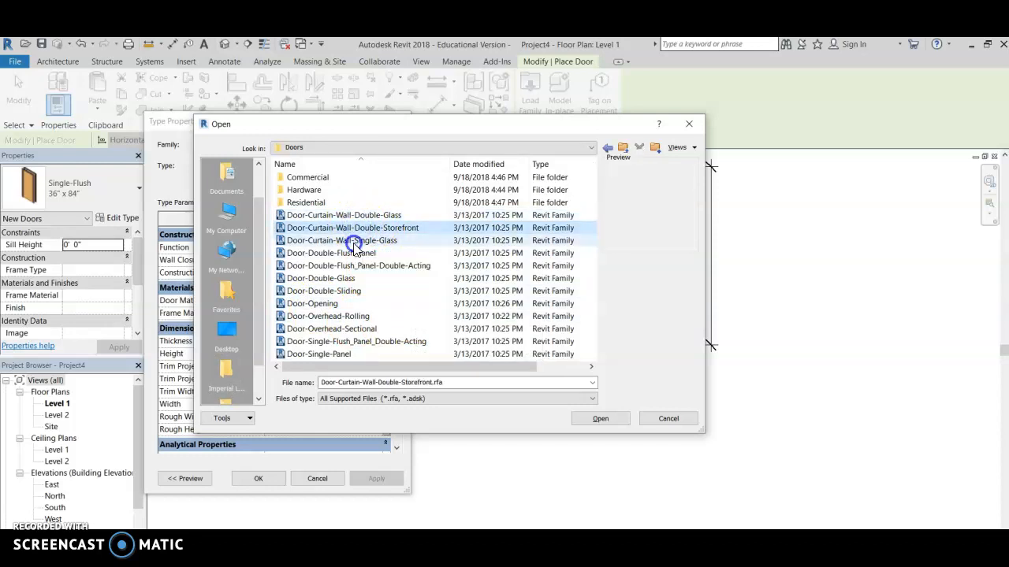
pyautogui.click(356, 241)
pyautogui.click(354, 253)
pyautogui.click(354, 266)
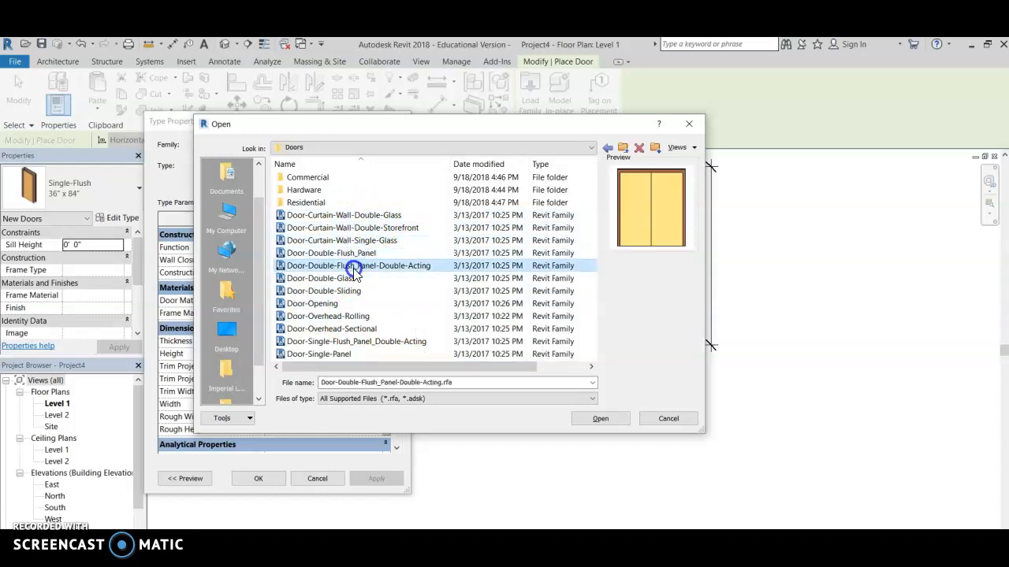
pyautogui.click(350, 278)
pyautogui.click(349, 291)
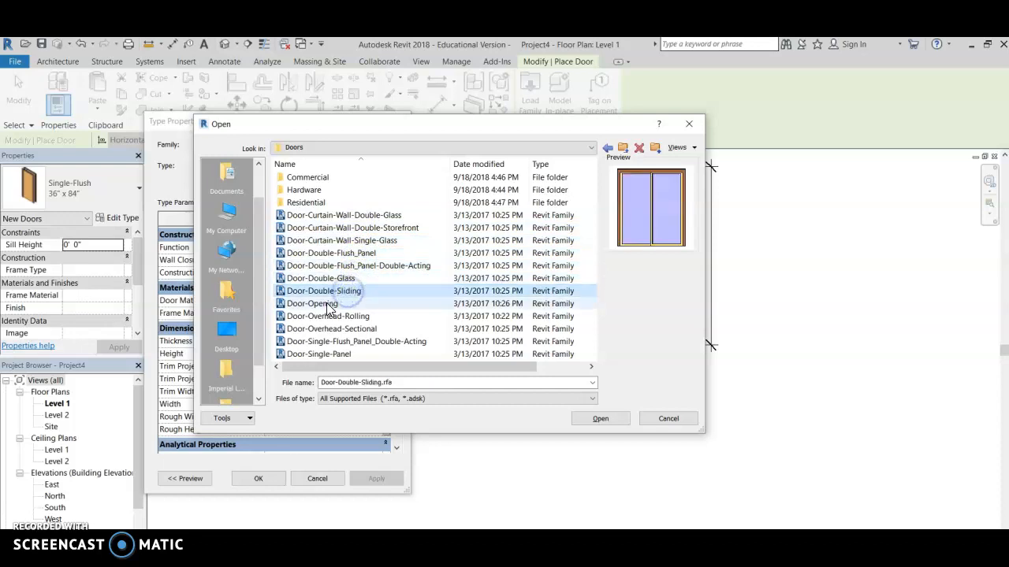
pyautogui.click(324, 304)
pyautogui.click(335, 317)
pyautogui.click(345, 330)
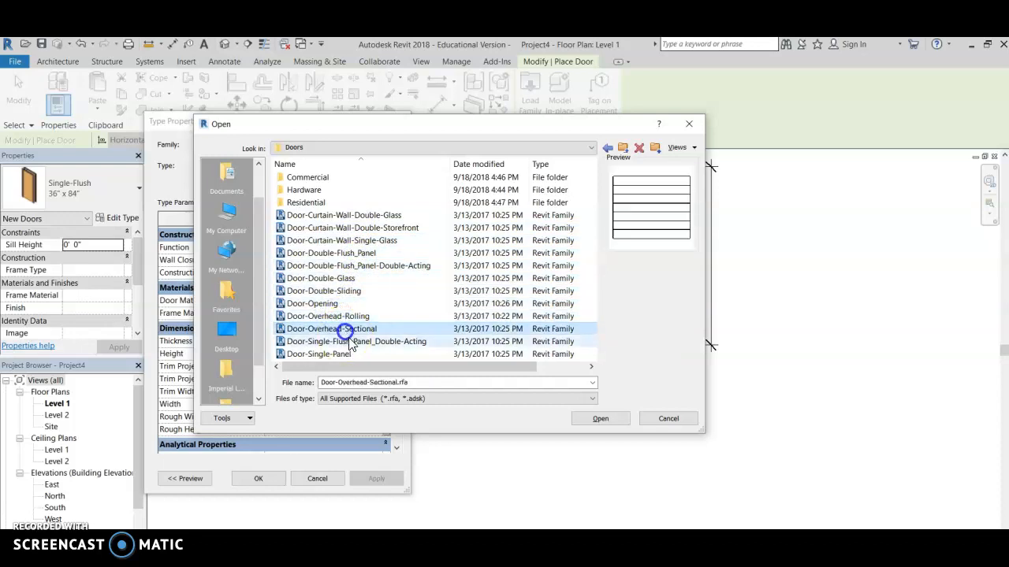
pyautogui.click(350, 342)
# Load the Door-Single-Panel family and accept its 34" x 80" type as the door for placement
pyautogui.click(345, 354)
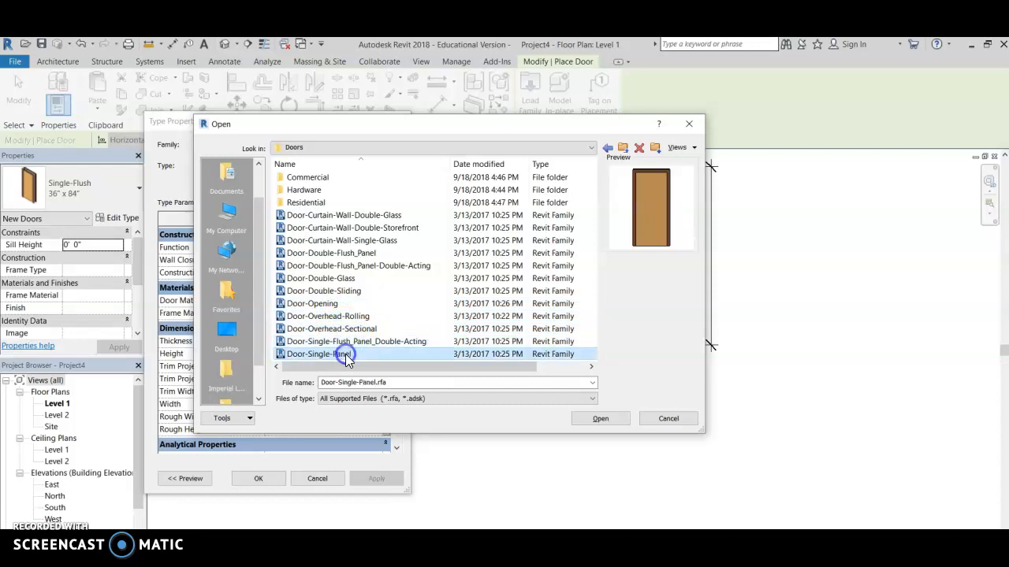
pyautogui.moveTo(347, 360)
pyautogui.mouseDown()
pyautogui.moveTo(422, 325)
pyautogui.moveTo(406, 316)
pyautogui.moveTo(331, 362)
pyautogui.mouseUp()
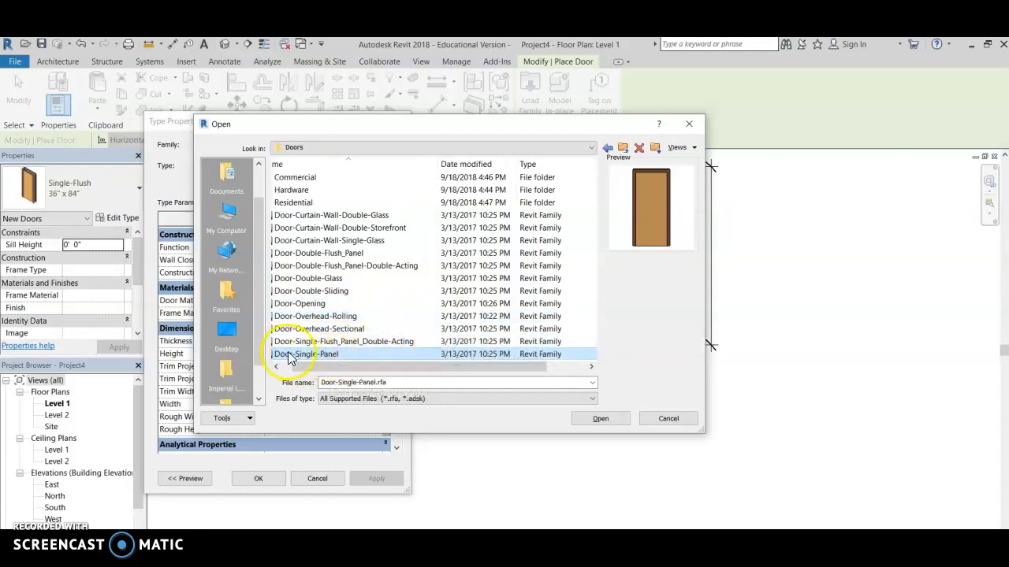
pyautogui.click(613, 423)
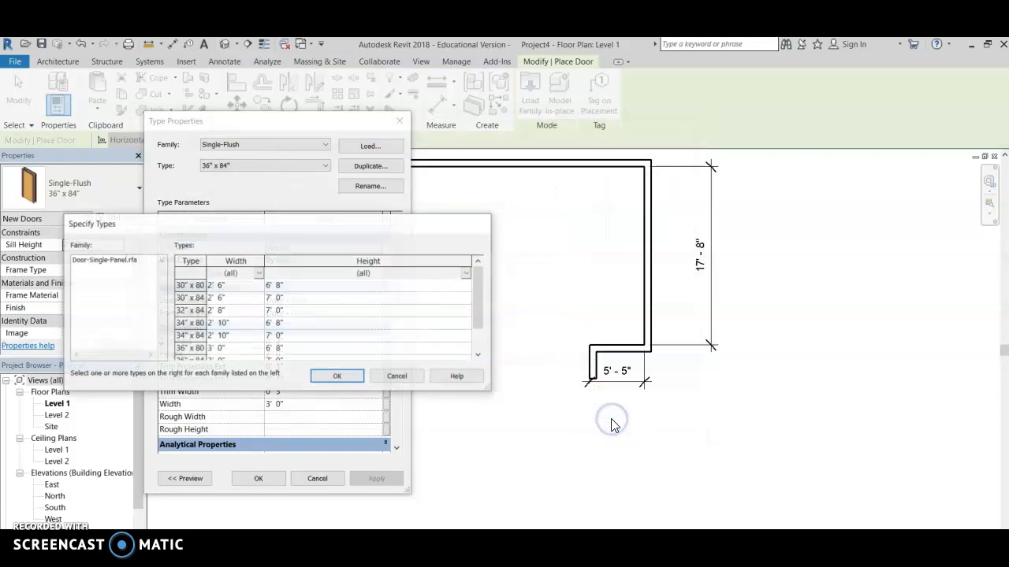
pyautogui.click(347, 377)
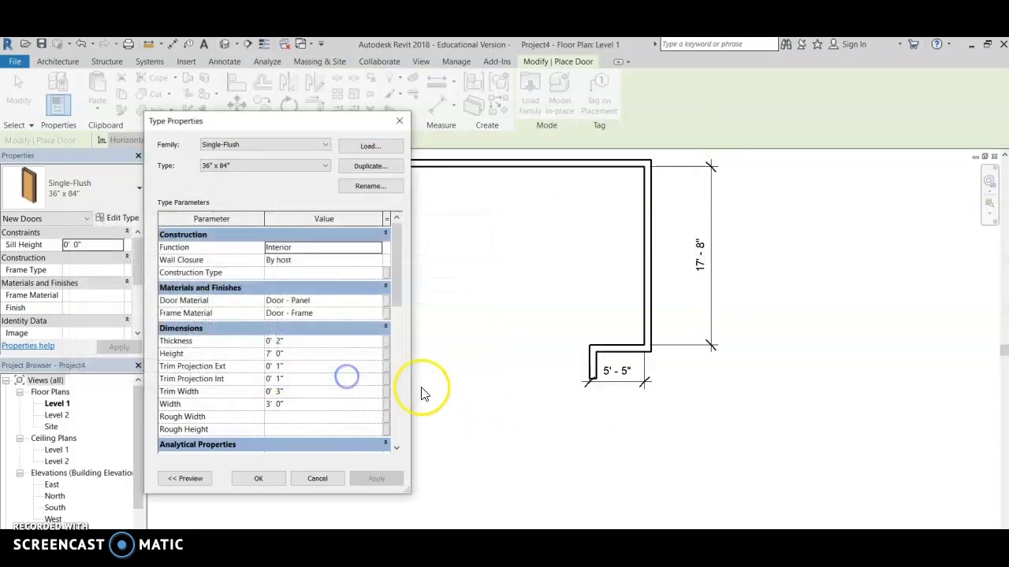
pyautogui.click(269, 479)
pyautogui.click(258, 478)
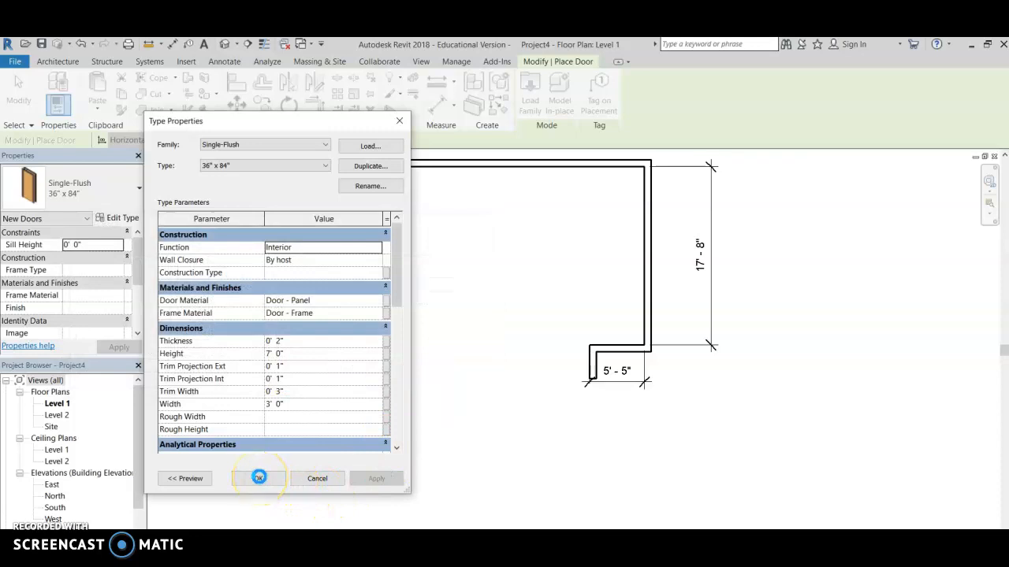
pyautogui.click(260, 480)
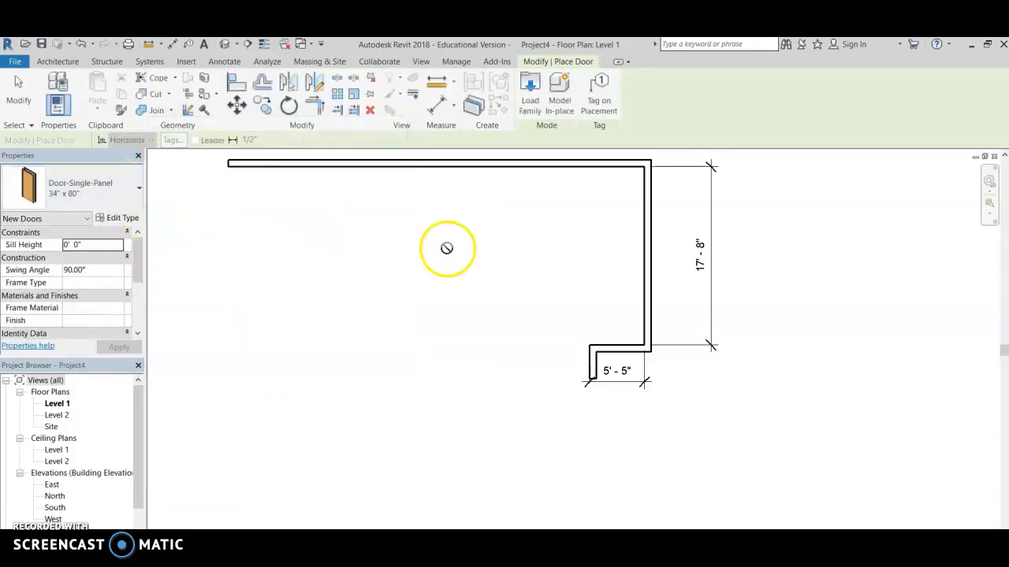
# Place the 34" x 80" door in the short horizontal wall, about 2' 3" from the short vertical wall and swinging outward
pyautogui.scroll(4, 622, 350)
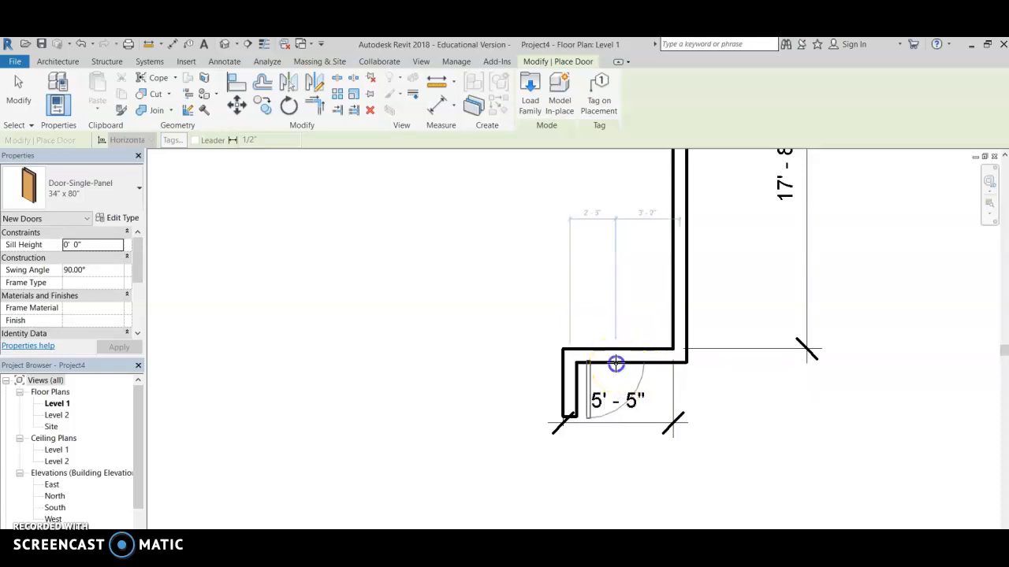
pyautogui.click(613, 361)
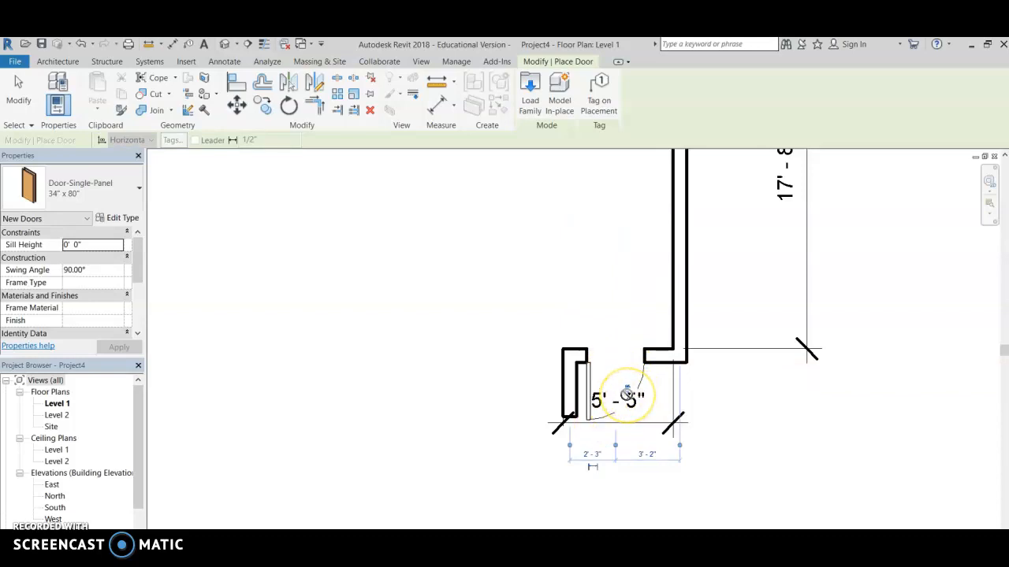
# Flip the placed door's swing direction and hinge side back and forth, and finish door placement
pyautogui.press('space')
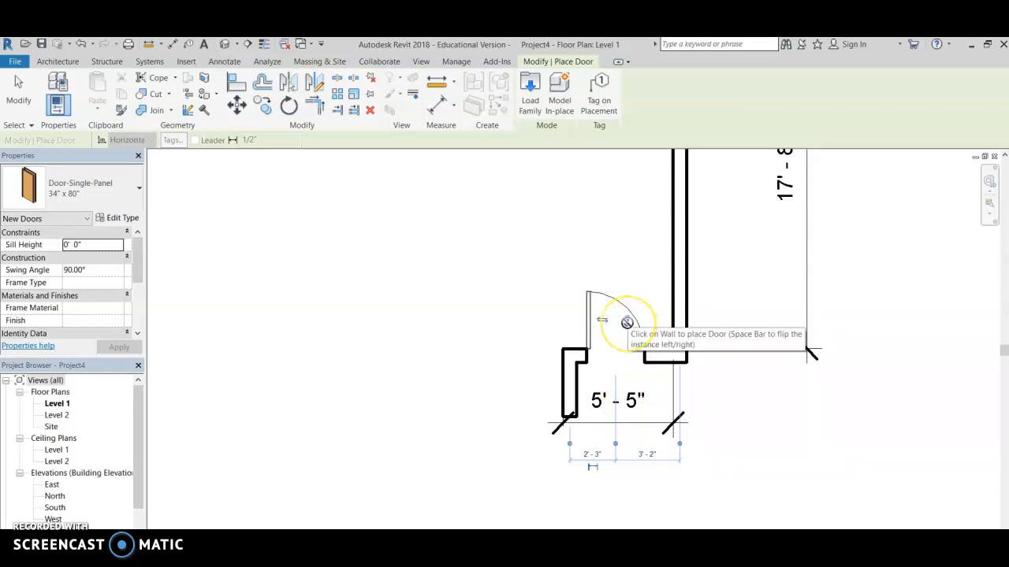
pyautogui.press('space')
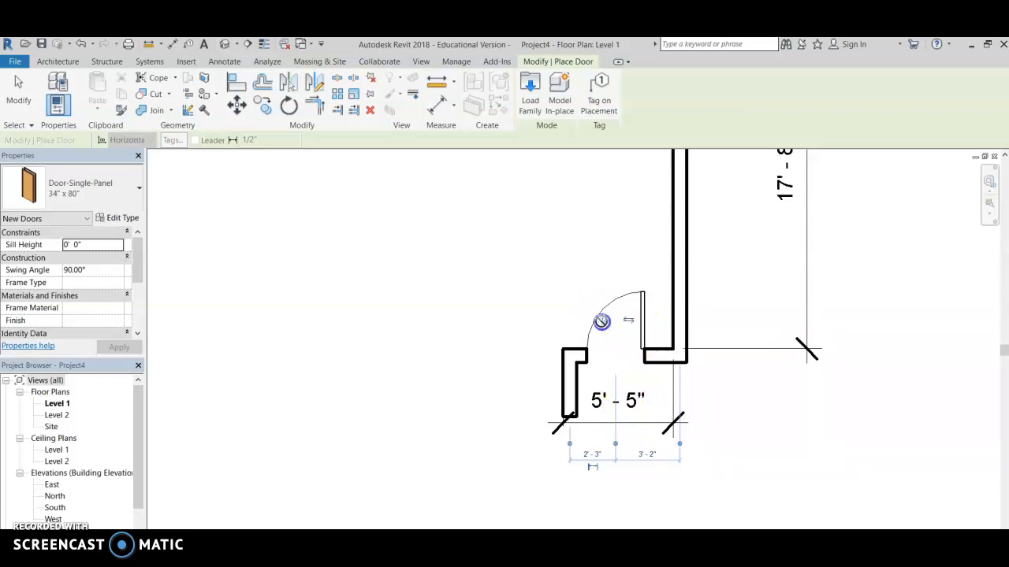
pyautogui.click(601, 321)
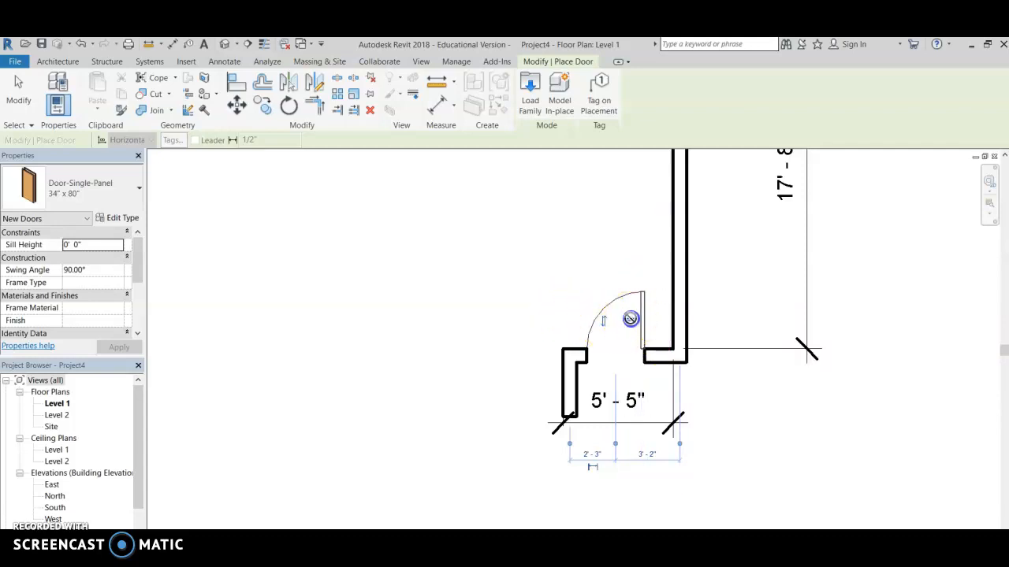
pyautogui.click(598, 315)
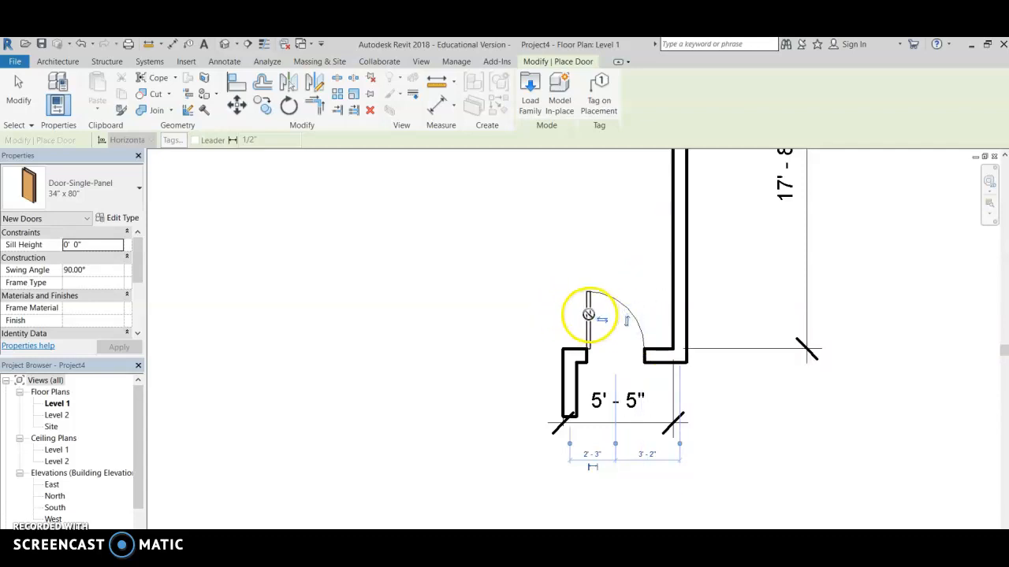
pyautogui.click(628, 321)
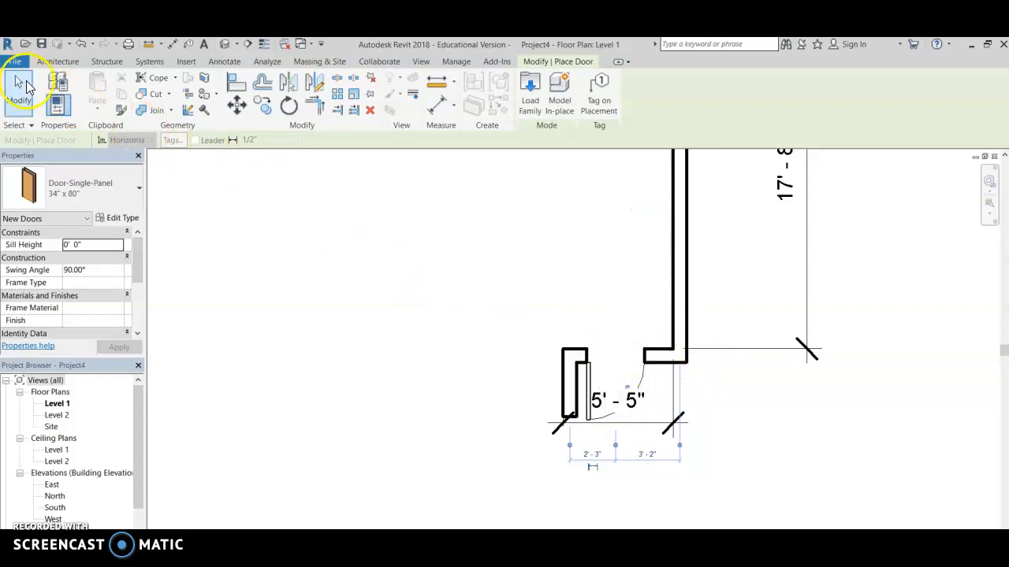
pyautogui.click(19, 84)
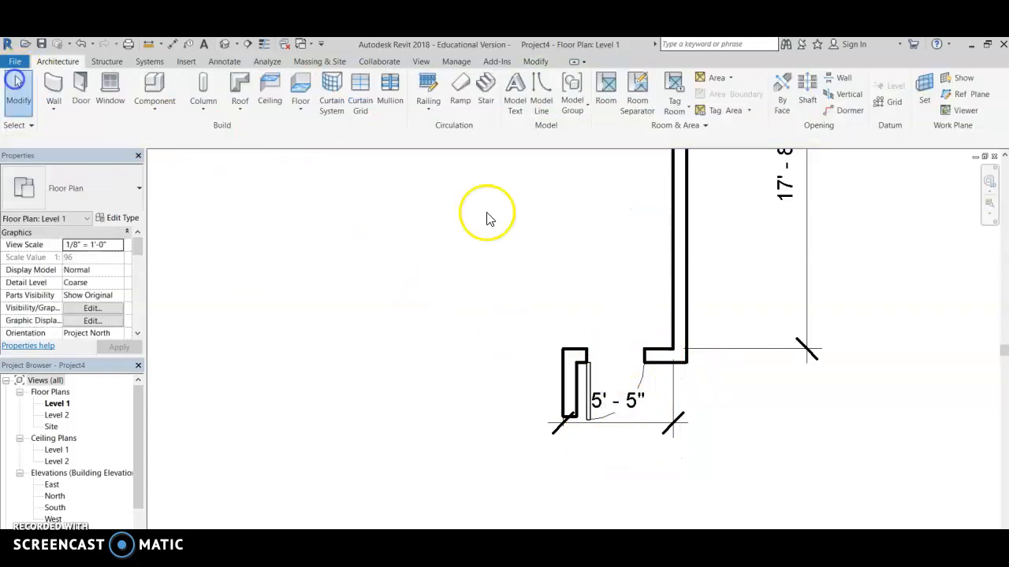
# Shift the door slightly west, and reference its temporary dimensions to the door's east edge and the east wall's inside face
pyautogui.click(603, 361)
pyautogui.moveTo(607, 362)
pyautogui.mouseDown()
pyautogui.moveTo(622, 362)
pyautogui.moveTo(595, 362)
pyautogui.mouseUp()
pyautogui.click(659, 463)
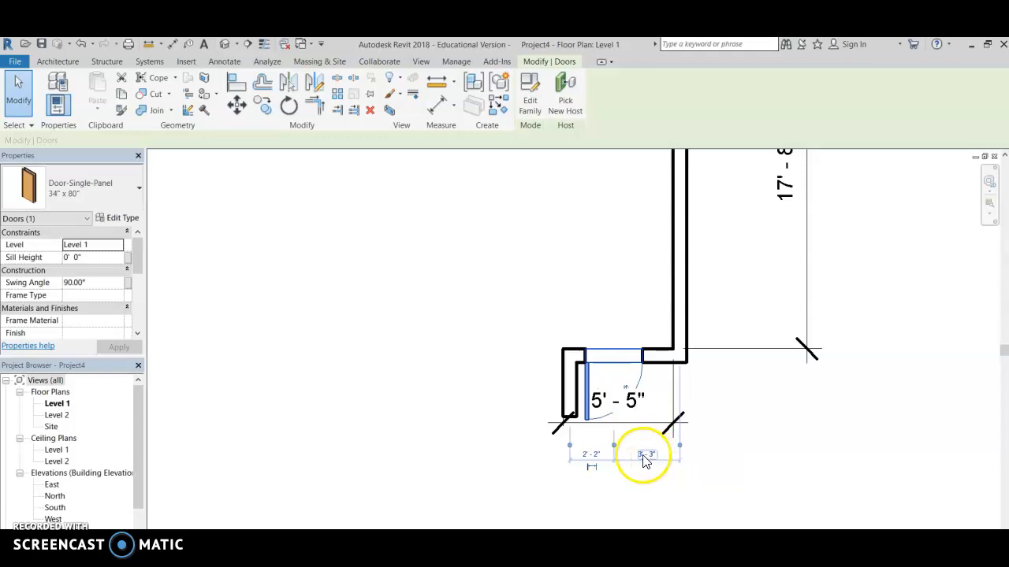
pyautogui.click(594, 450)
pyautogui.click(587, 447)
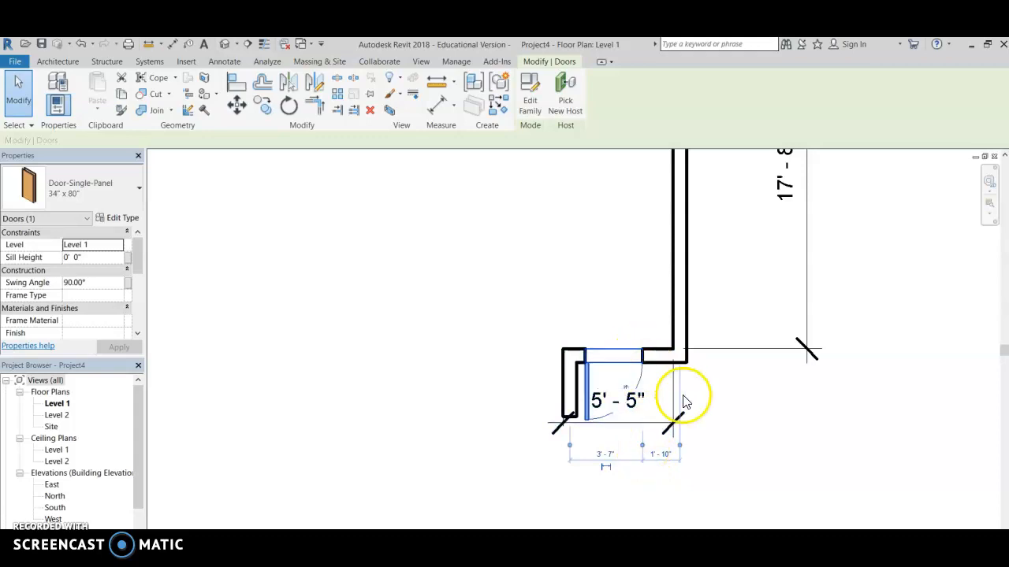
pyautogui.click(680, 451)
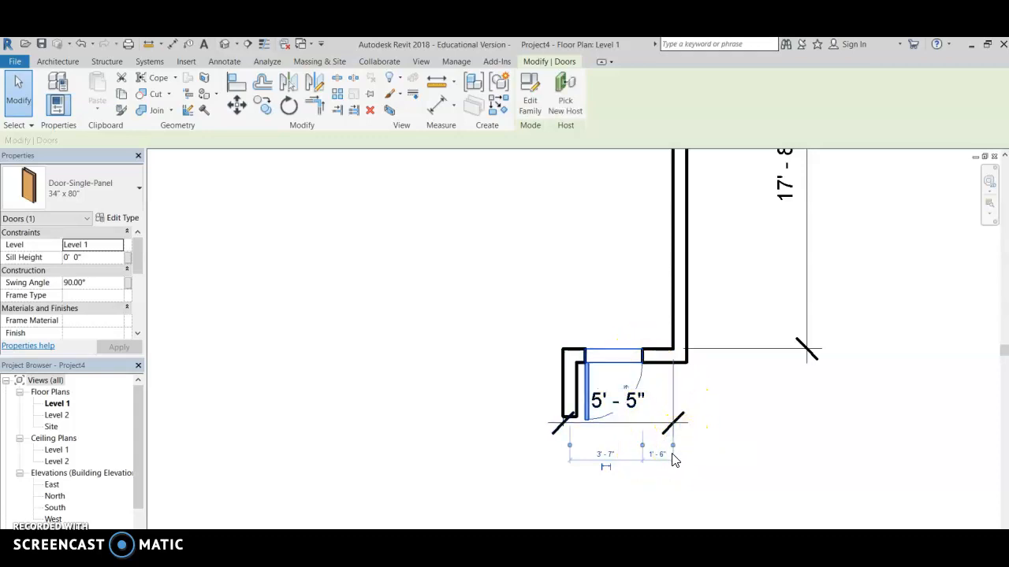
pyautogui.click(663, 463)
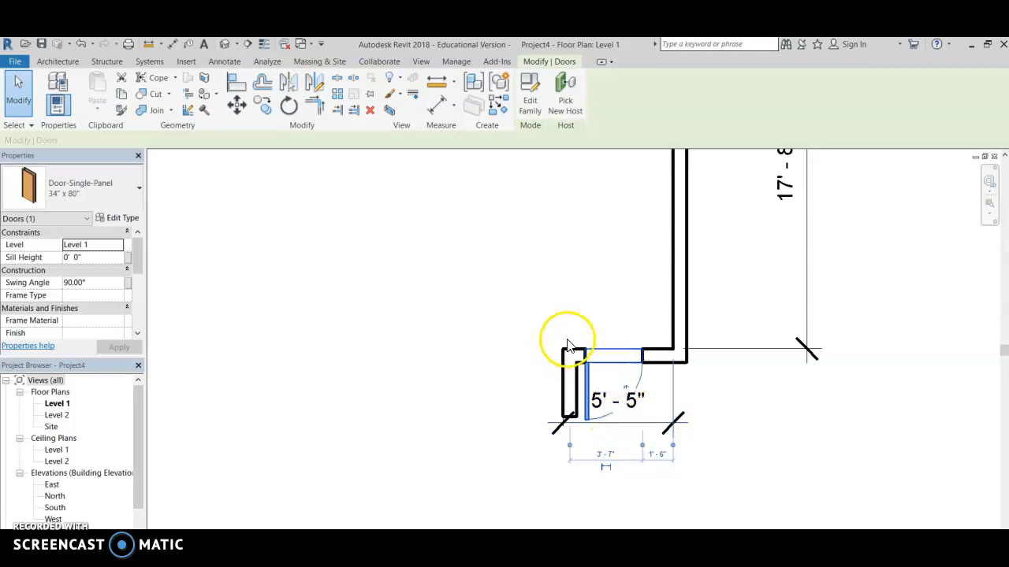
pyautogui.scroll(-2, 471, 403)
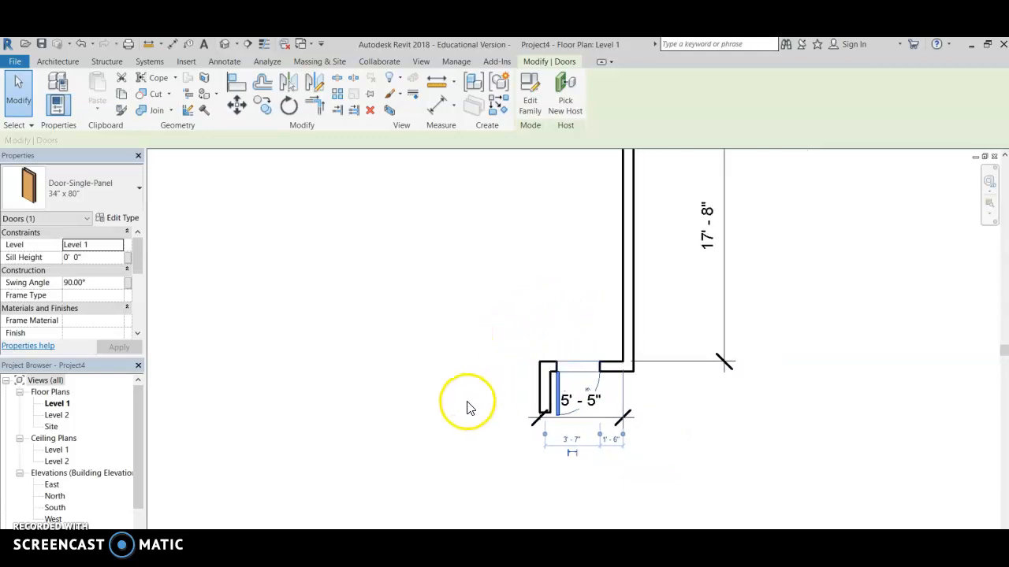
pyautogui.scroll(-1, 467, 408)
pyautogui.scroll(-1, 607, 473)
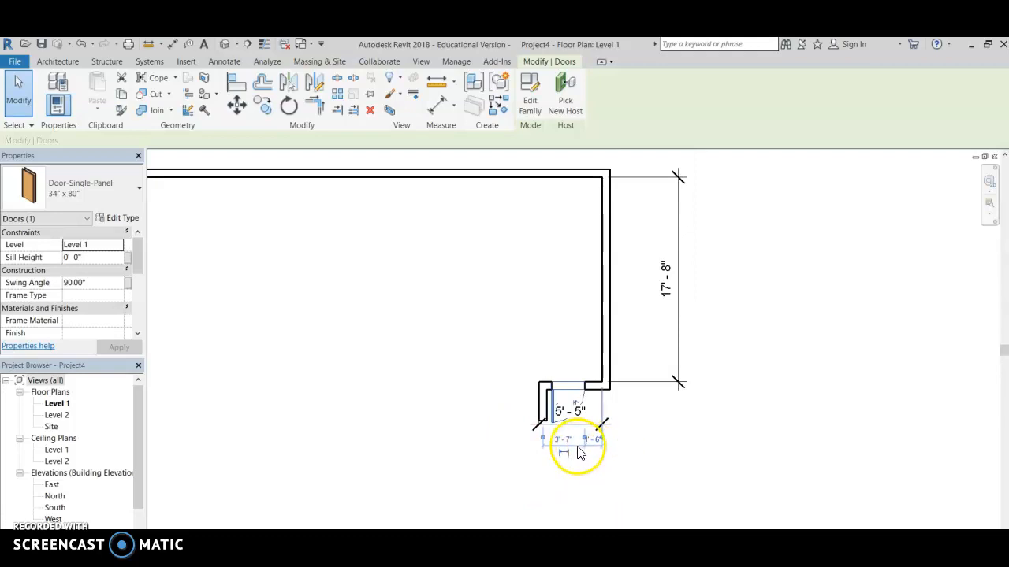
pyautogui.click(578, 450)
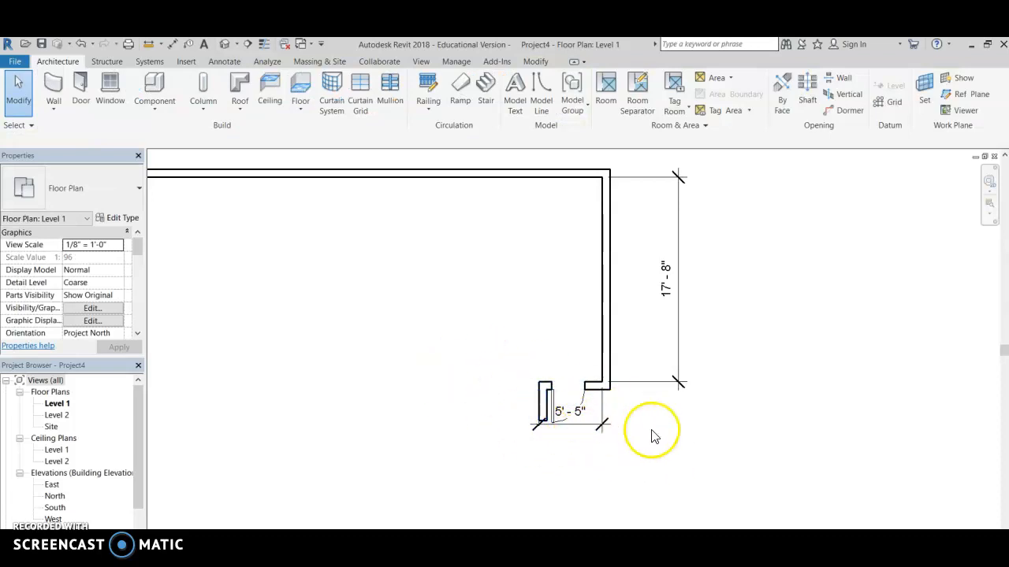
pyautogui.click(605, 367)
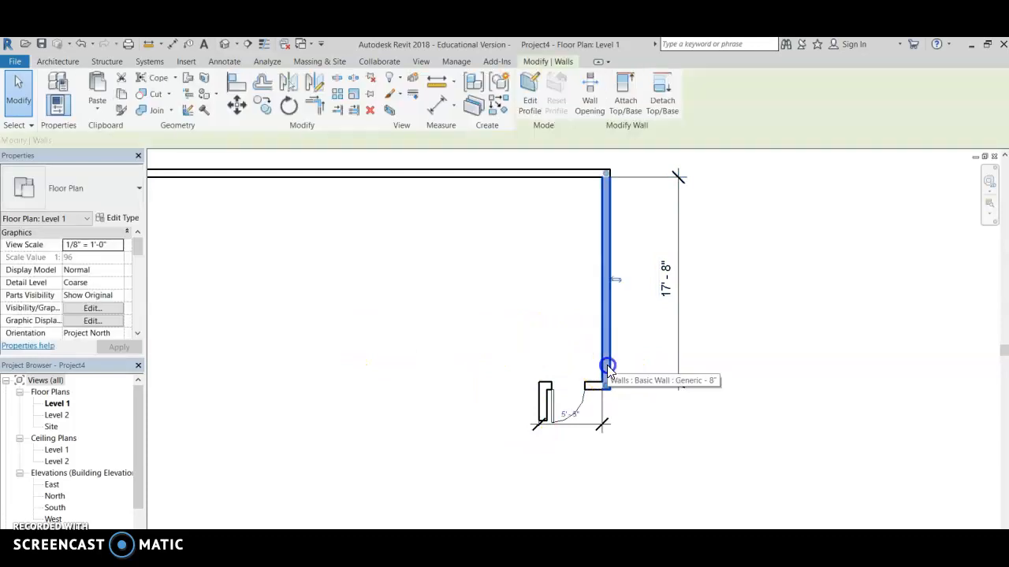
pyautogui.click(543, 388)
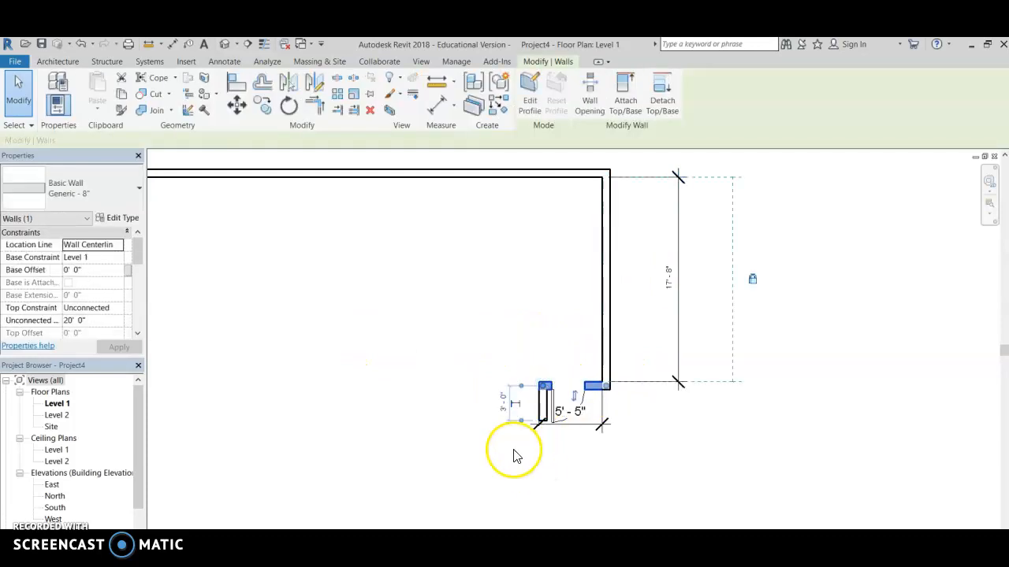
pyautogui.click(421, 358)
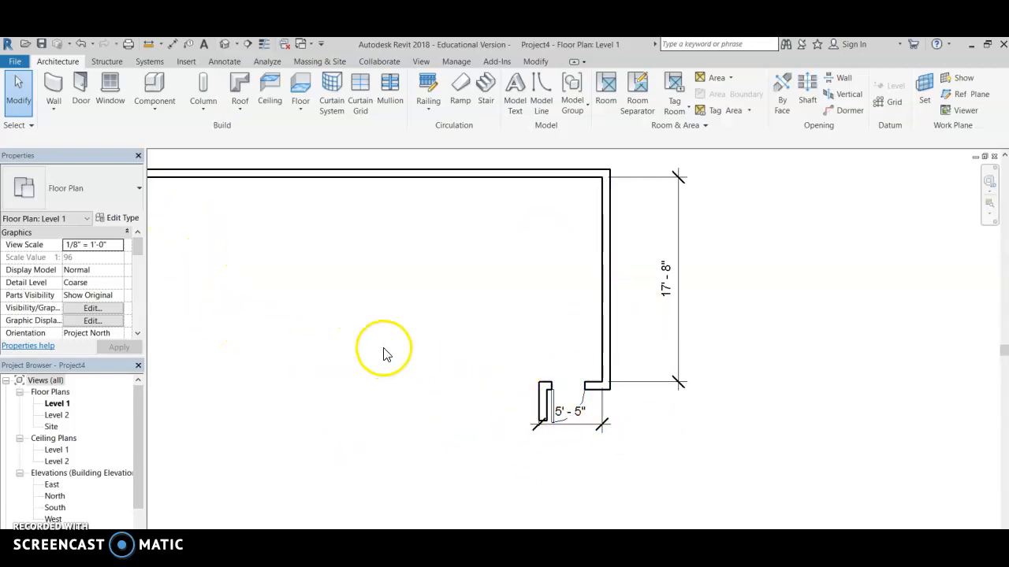
# Start placing a Fixed 36" x 48" window
pyautogui.click(109, 92)
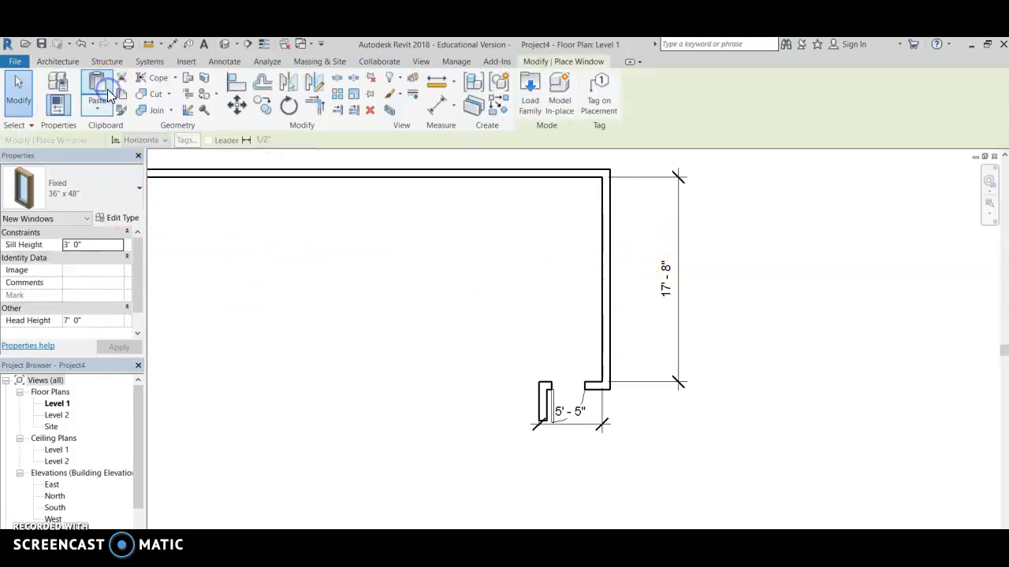